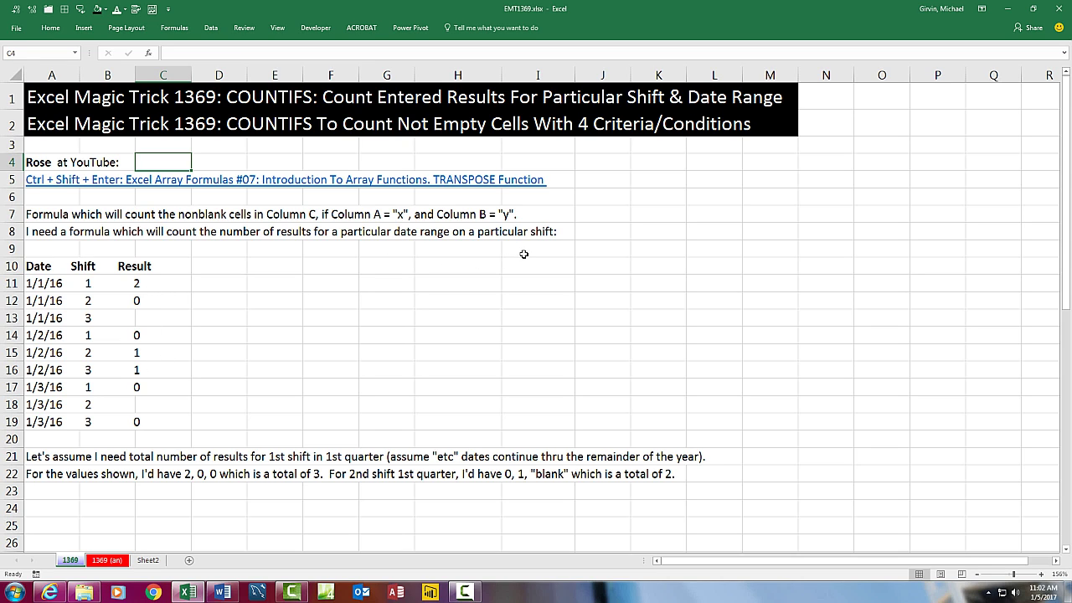
Review the first row's start date E32, end date F32, shift G32 and the Result values in column C.
scroll(525, 273, down, 10)
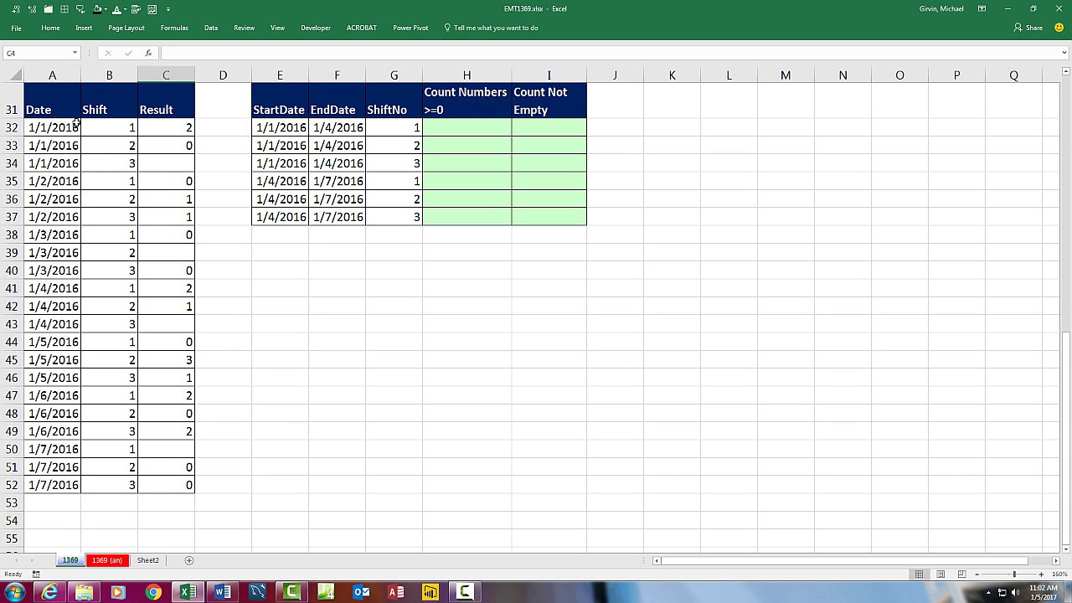
click(263, 127)
click(336, 127)
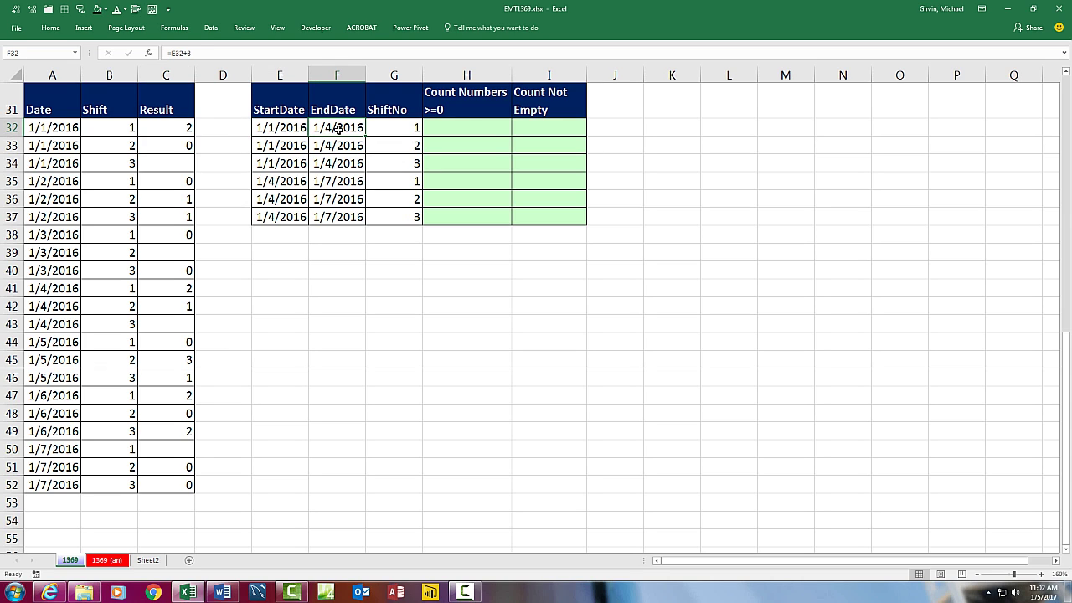
click(389, 128)
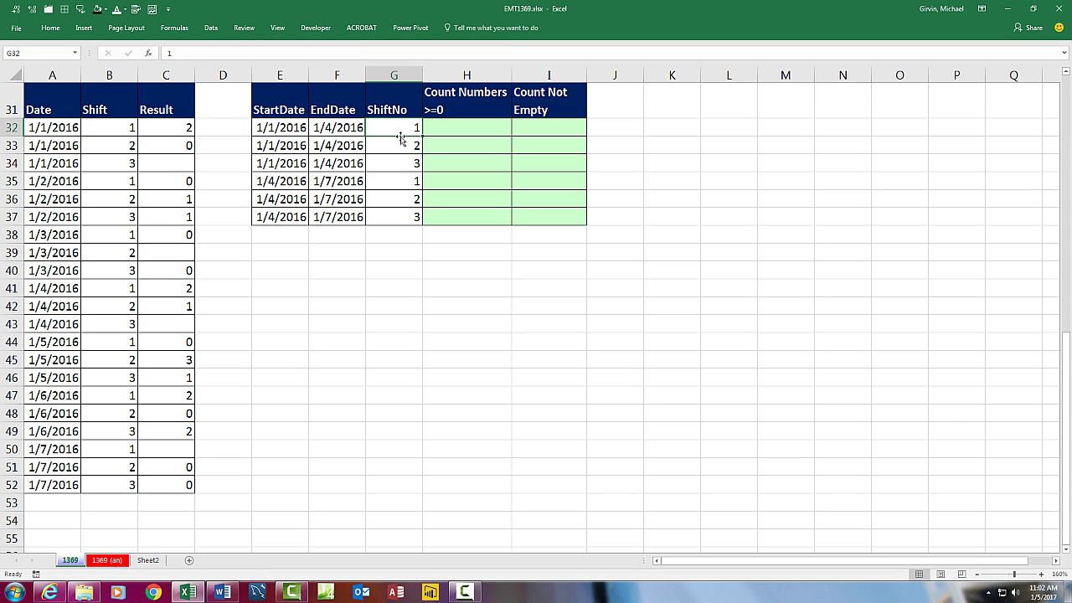
drag(177, 128, 177, 484)
Start a =COUNTIFS formula in H32.
click(477, 129)
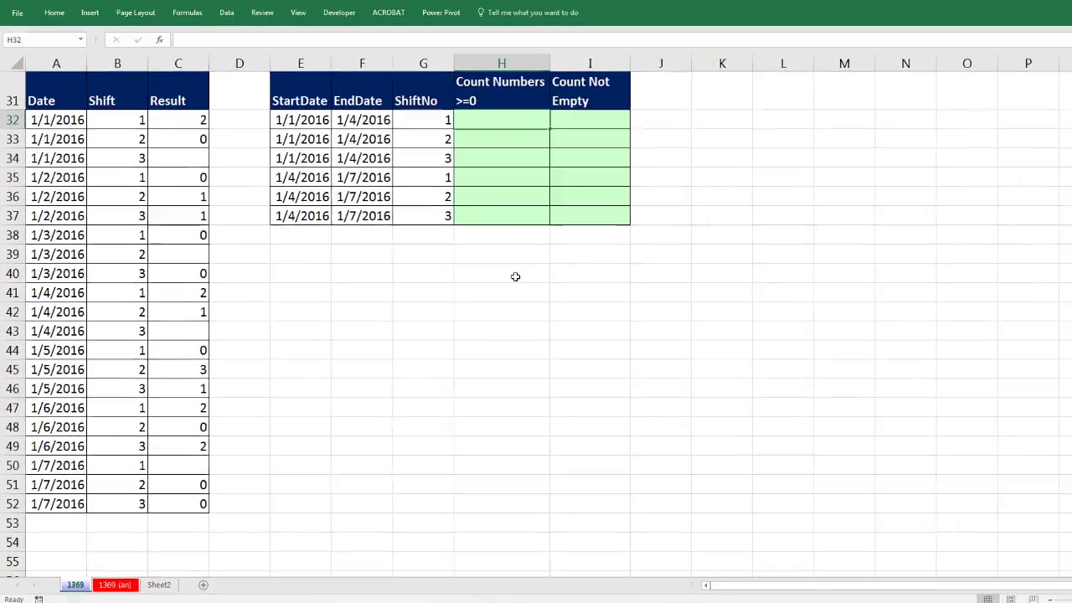
text(=countifs)
key(Tab)
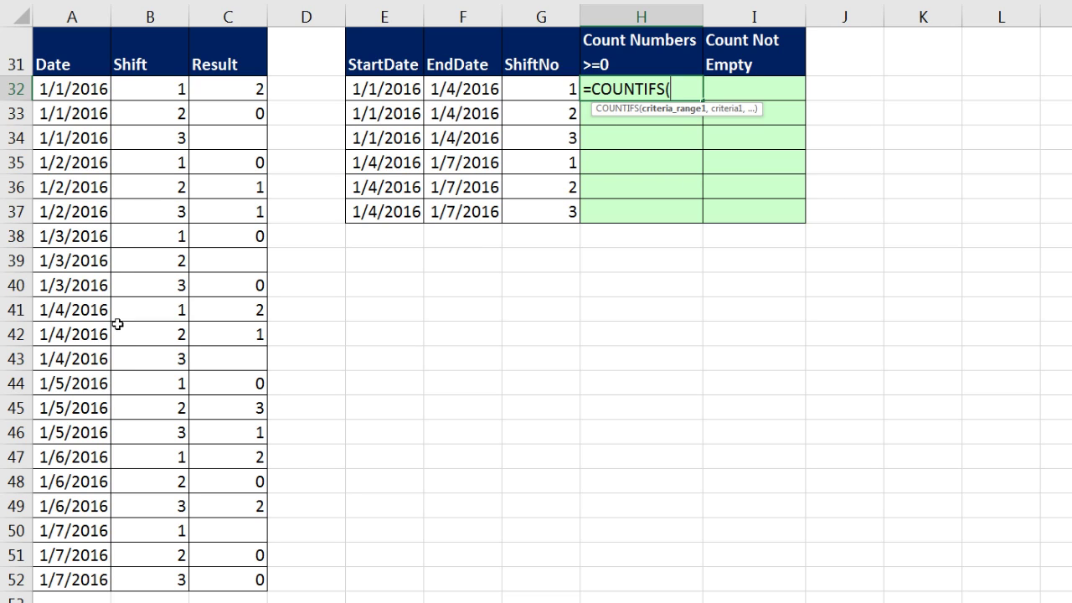
Cancel the unfinished COUNTIFS entry and look over the Date and Shift columns.
key(Escape)
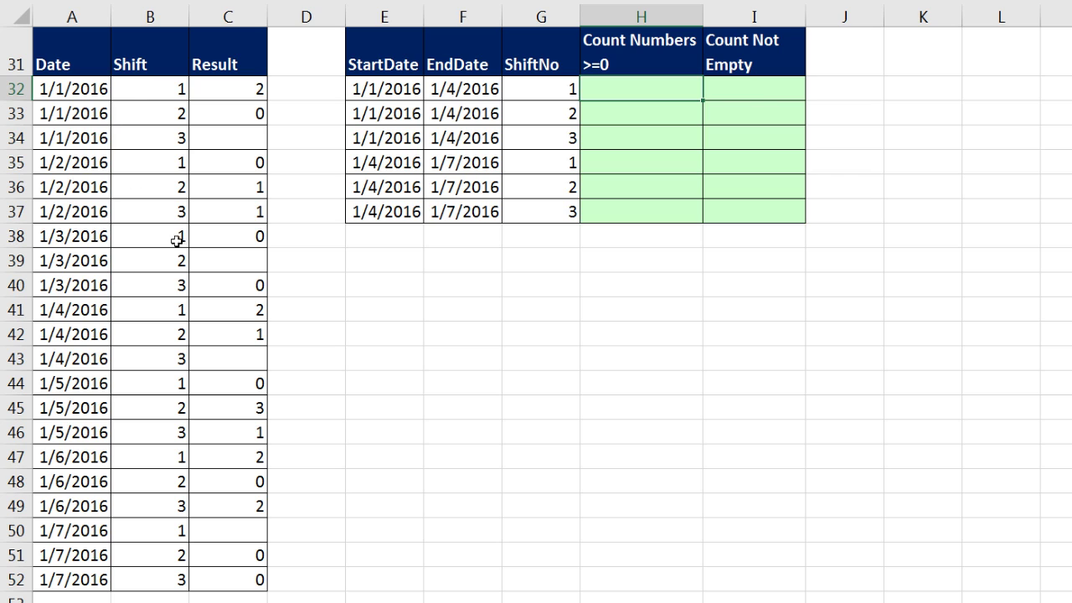
drag(84, 87, 76, 584)
drag(140, 91, 176, 571)
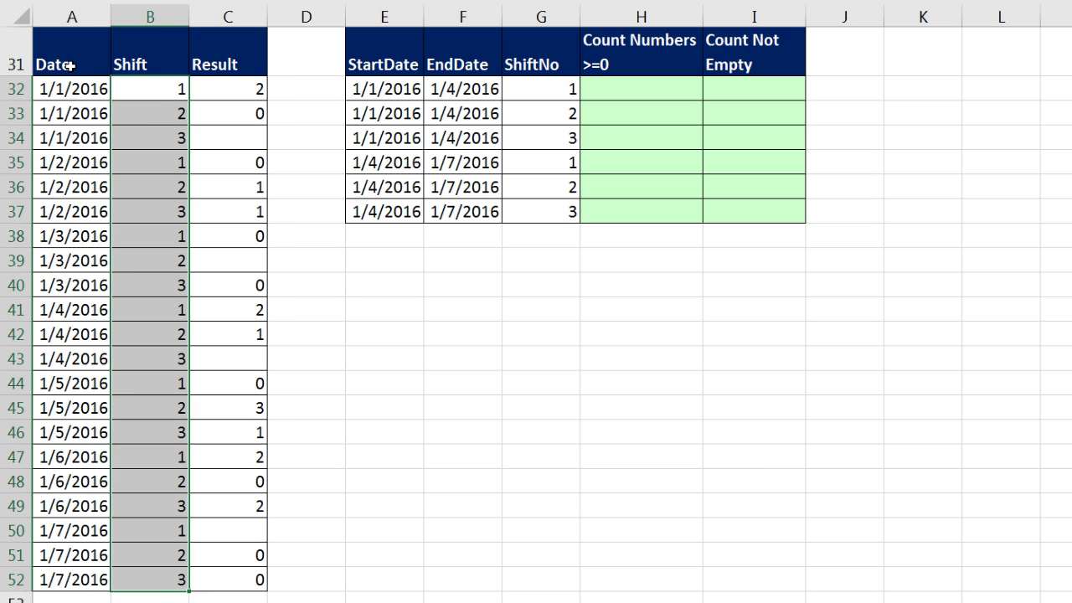
drag(72, 78, 67, 580)
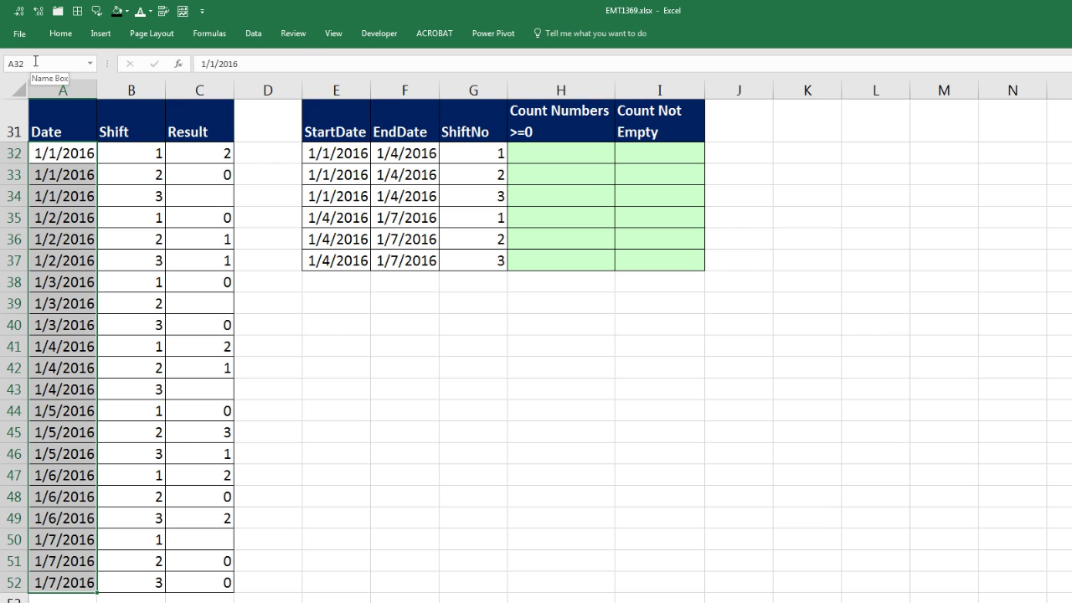
click(204, 36)
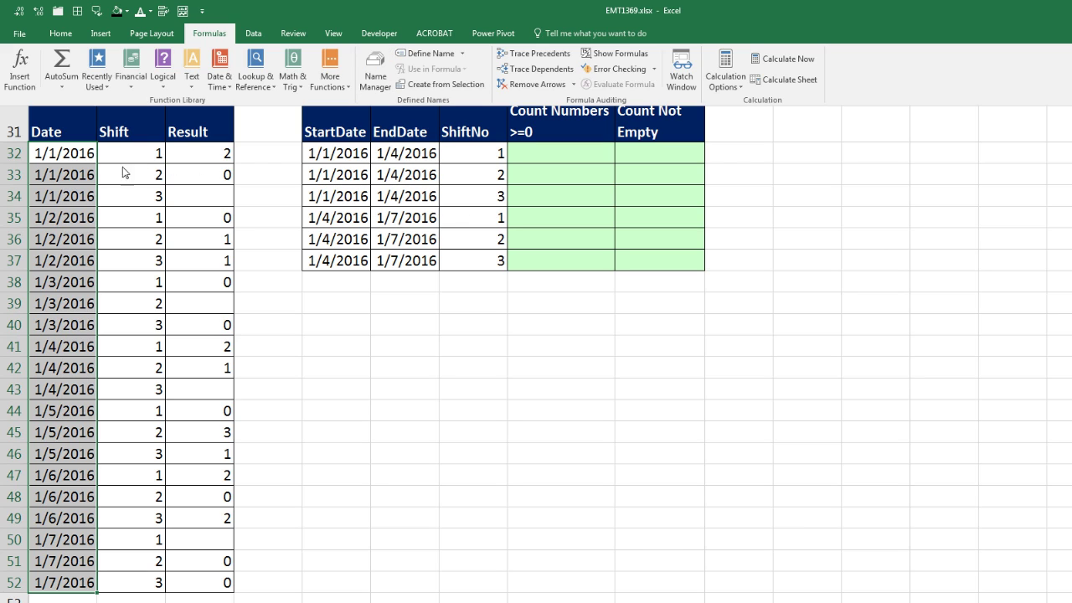
key(Escape)
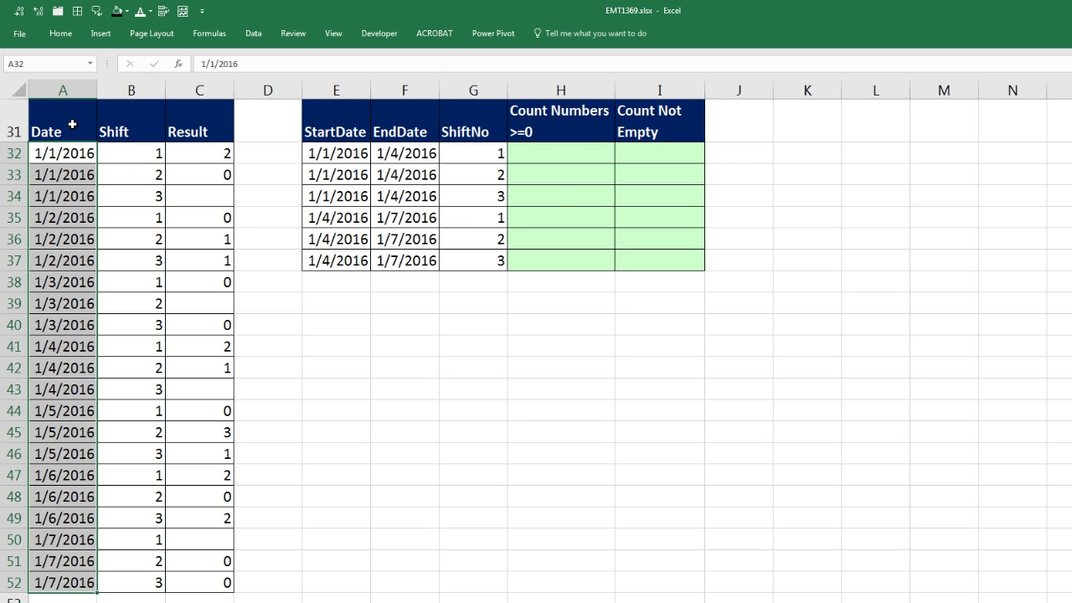
Select the whole Date, Shift and Result table A31:C52, headers included.
drag(72, 124, 187, 134)
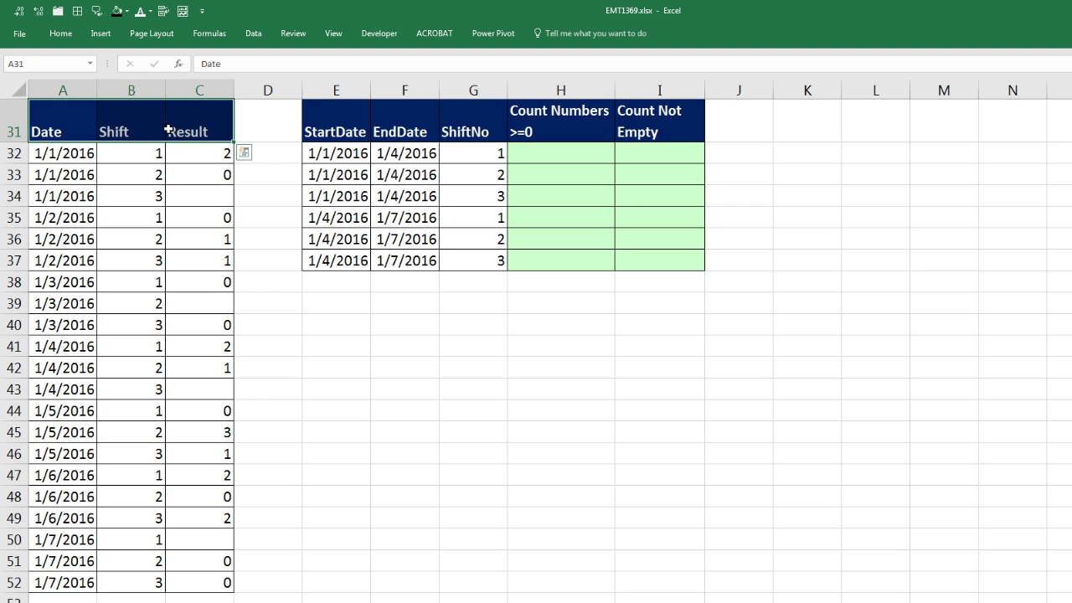
drag(75, 131, 223, 586)
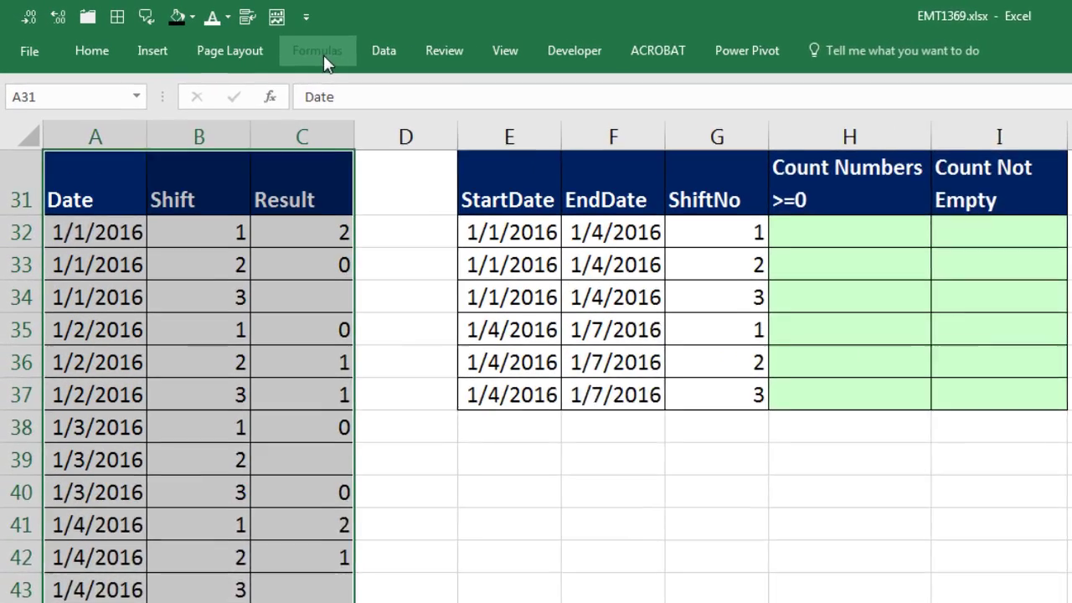
click(209, 33)
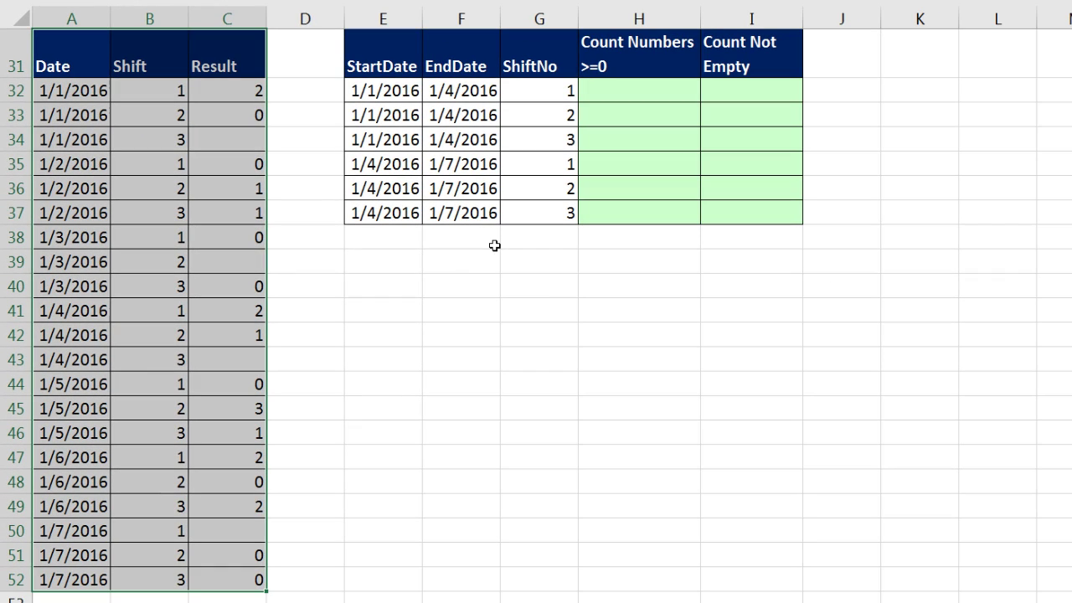
Create the names Date, Shift and Result from the top row only, with Left column unchecked.
key(ctrl+shift+F3)
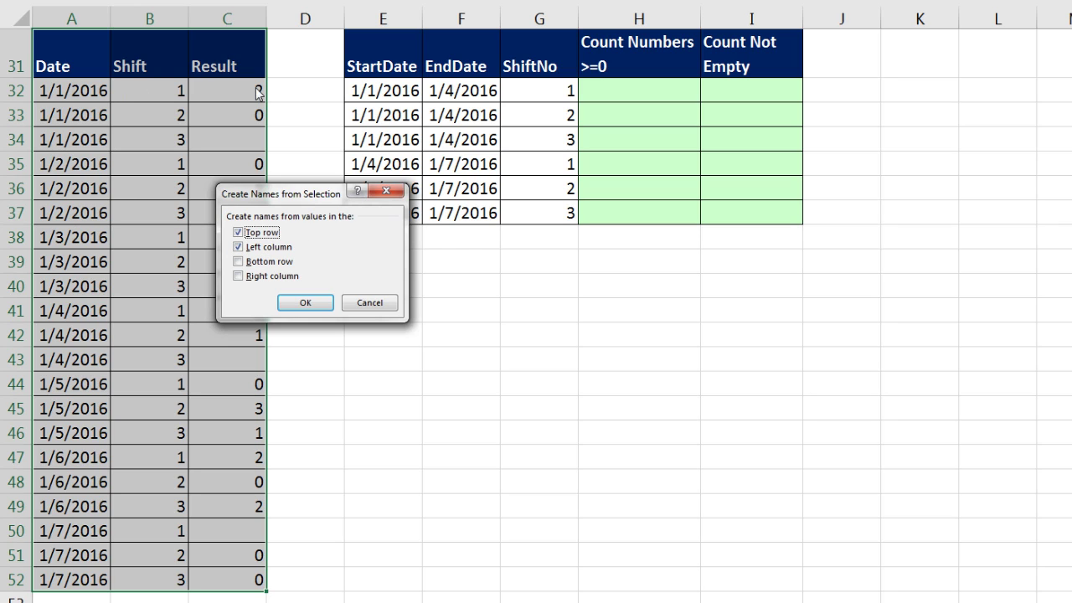
click(239, 247)
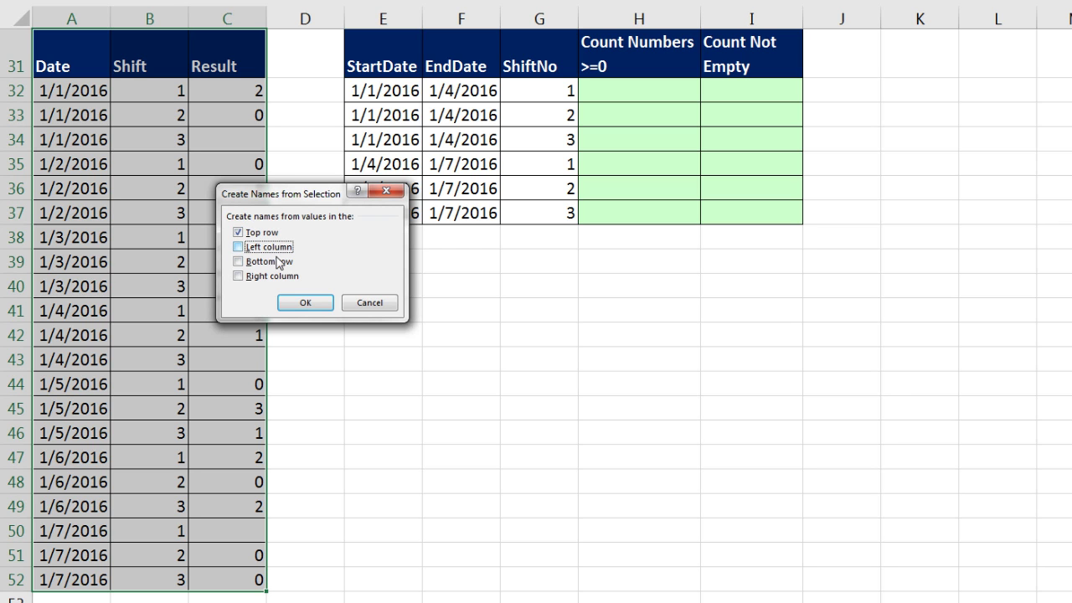
click(306, 305)
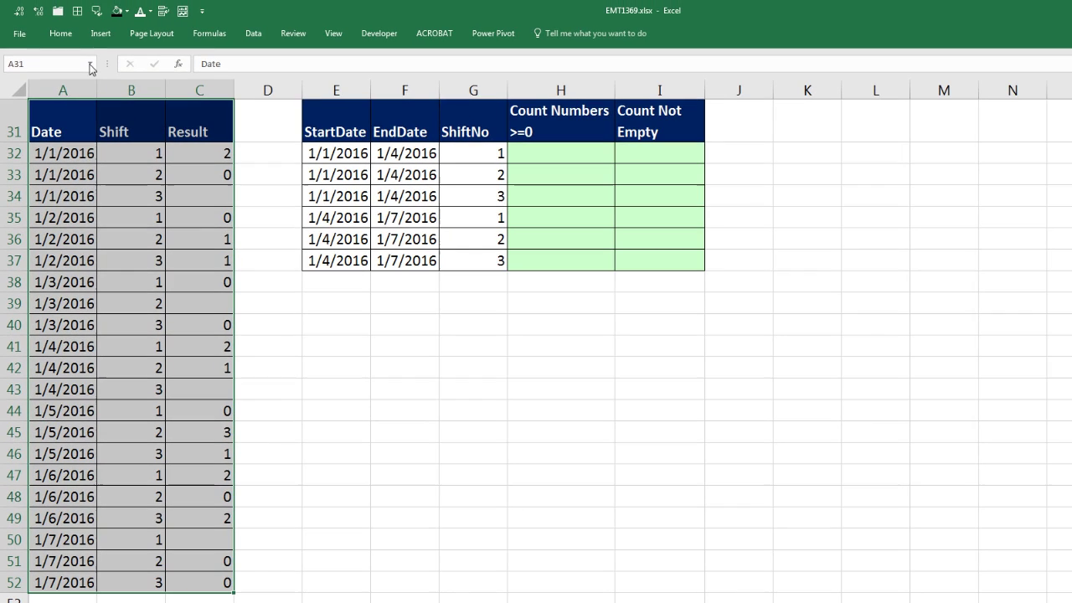
Verify the Date, Result and Shift ranges through the Name Box list.
click(90, 67)
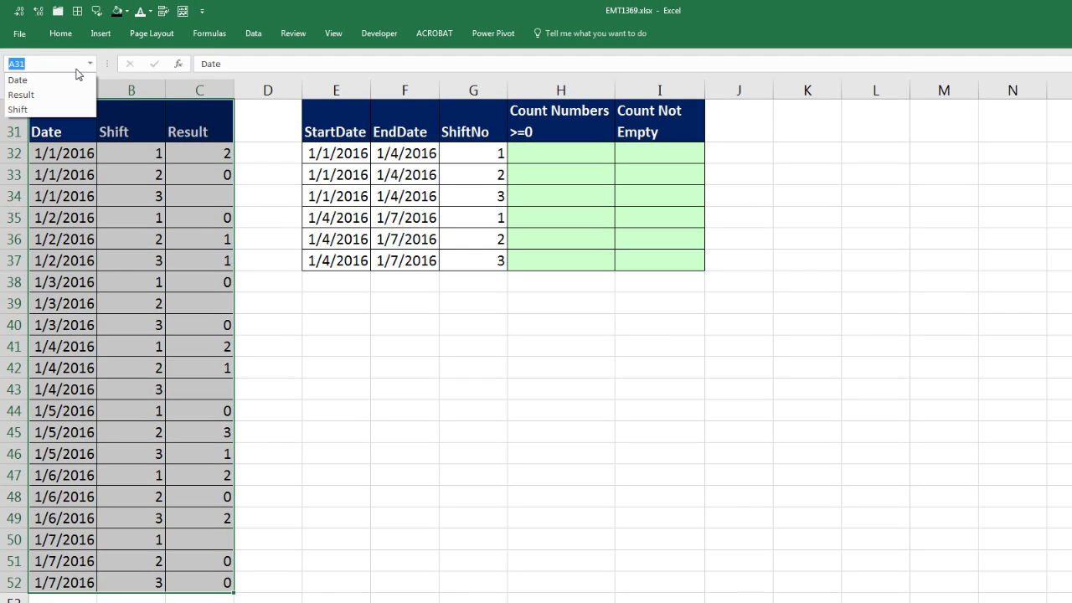
click(66, 80)
click(91, 64)
click(69, 94)
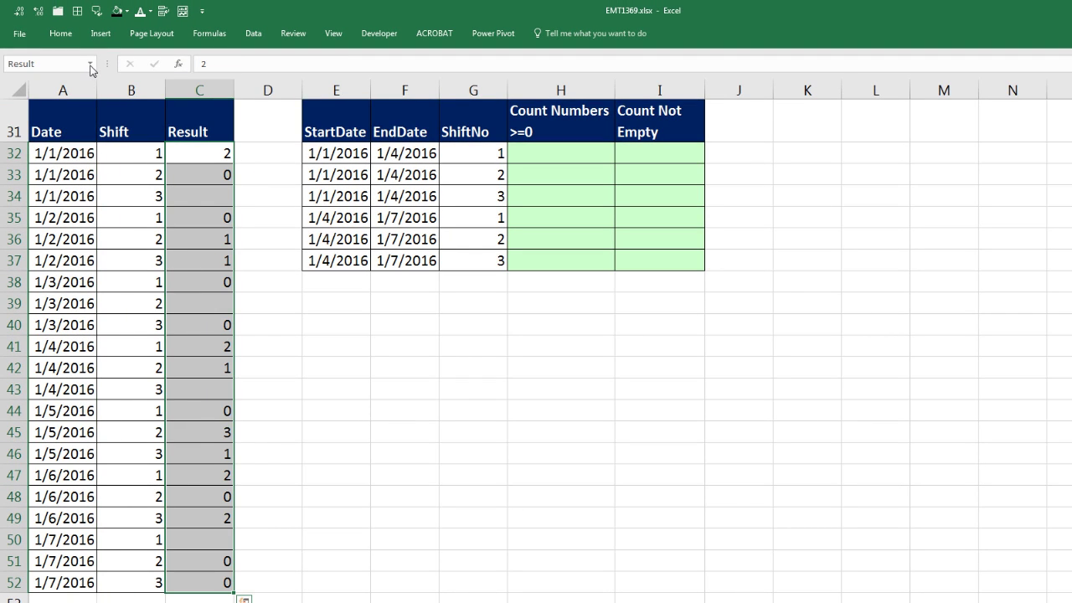
click(90, 64)
click(74, 109)
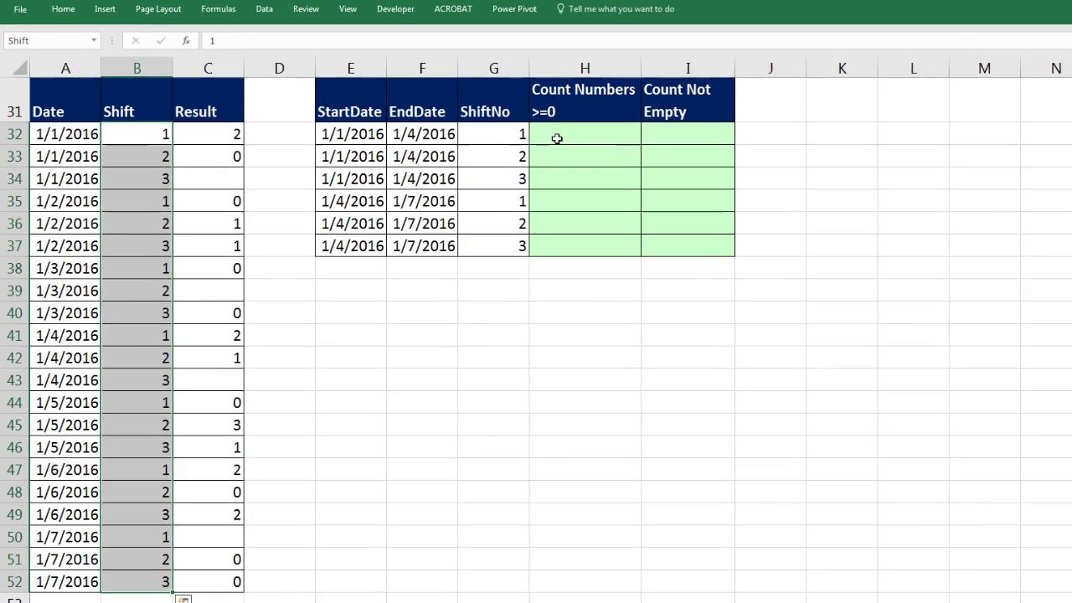
Enter =COUNTIFS(Date,">="&E32 in H32, using the Date name and the StartDate as lower bound.
click(543, 153)
text(=)
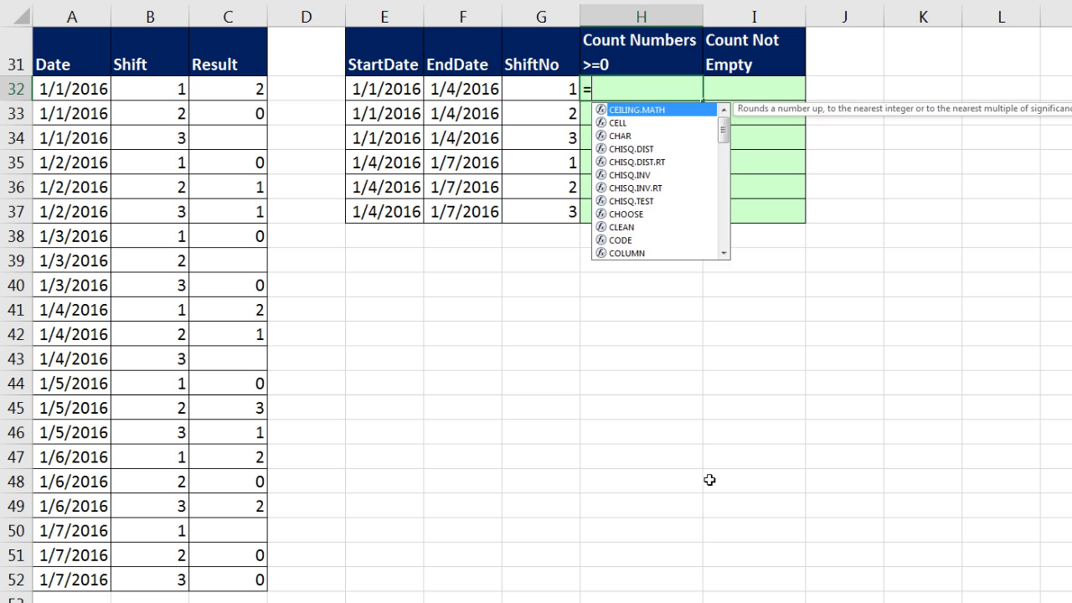
text(countifs)
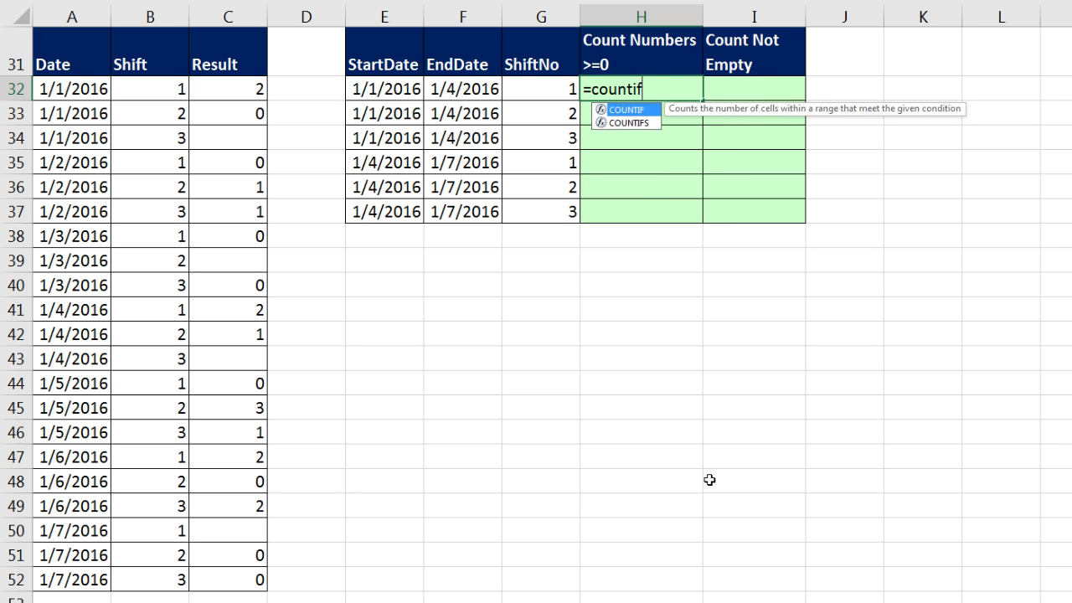
key(Tab)
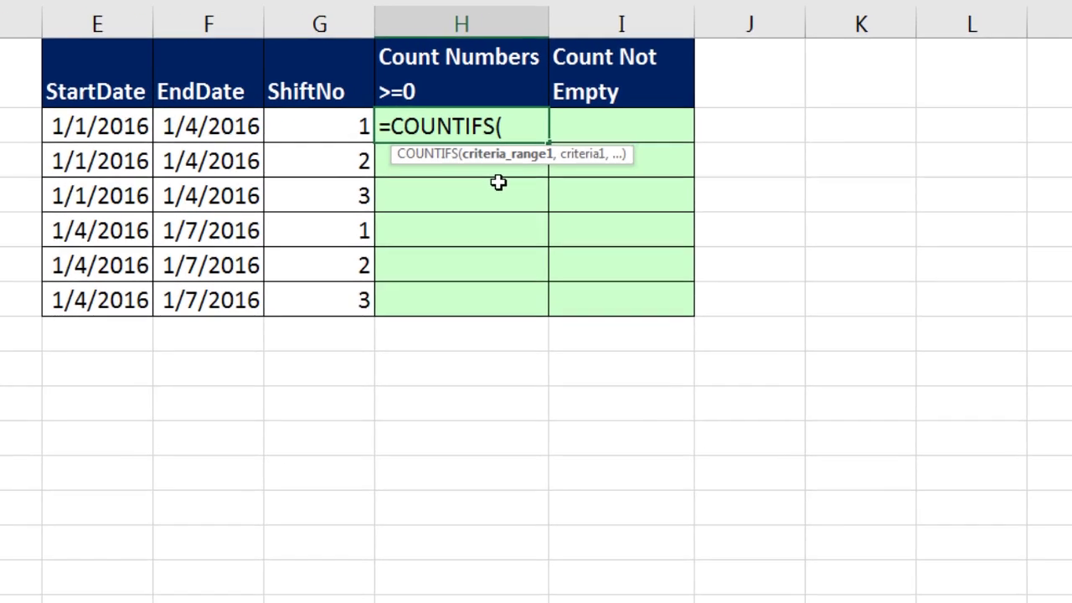
text(da)
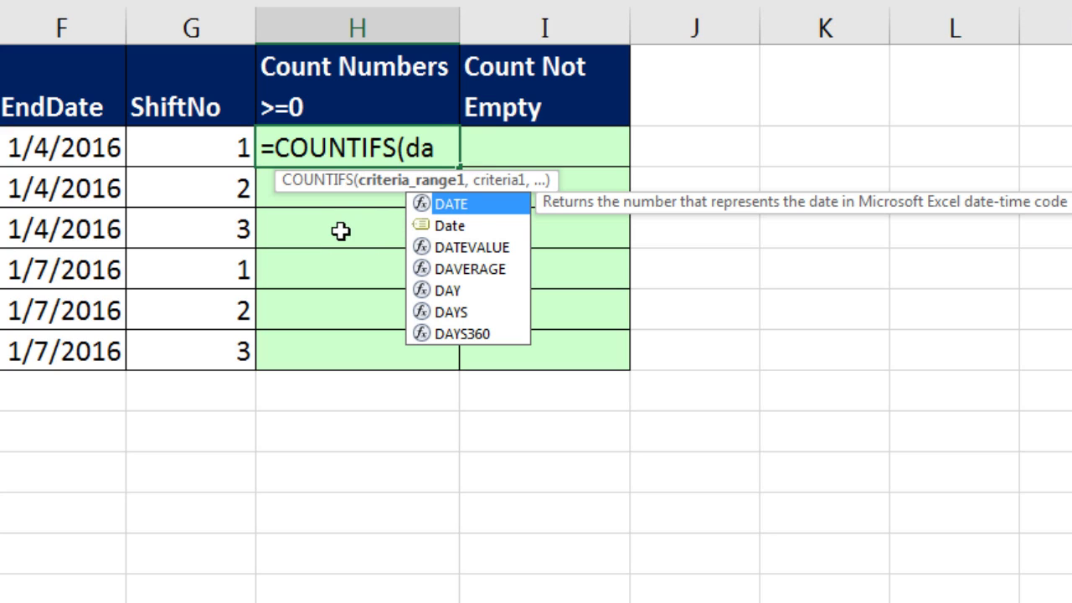
key(Down)
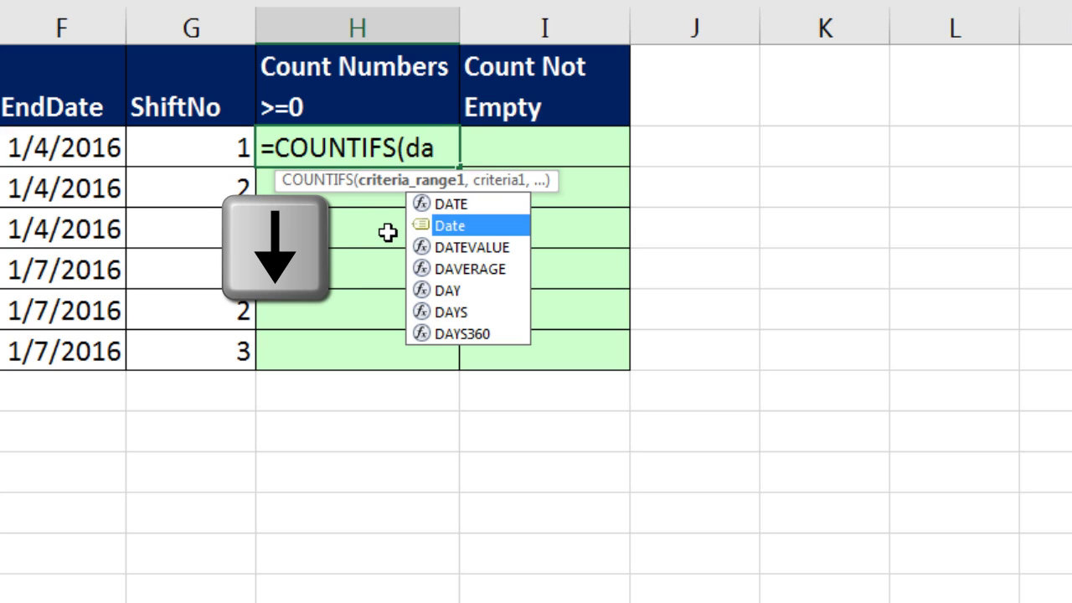
key(Tab)
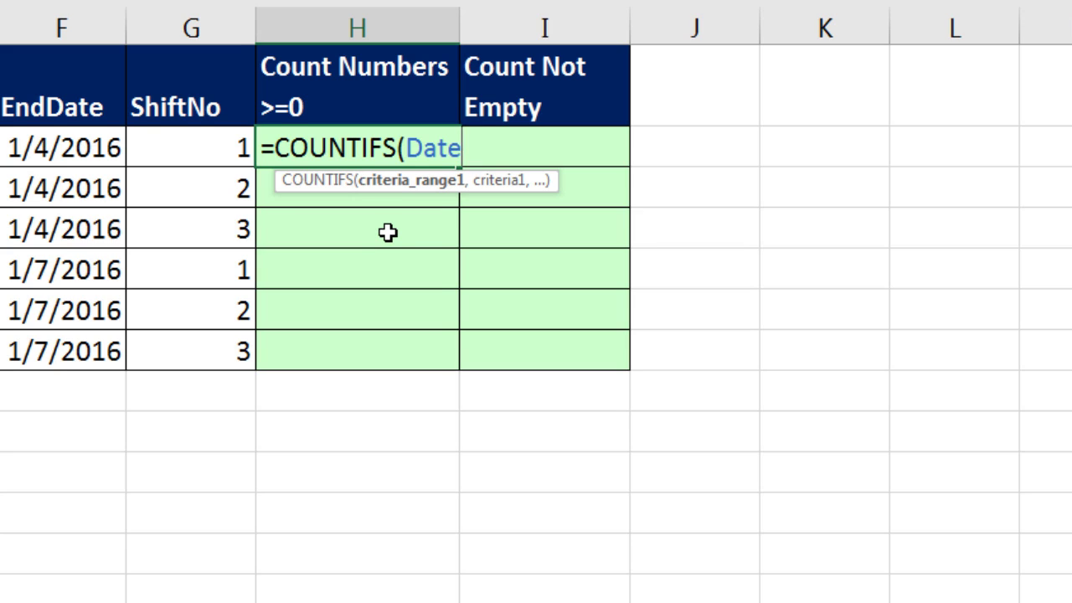
text(,)
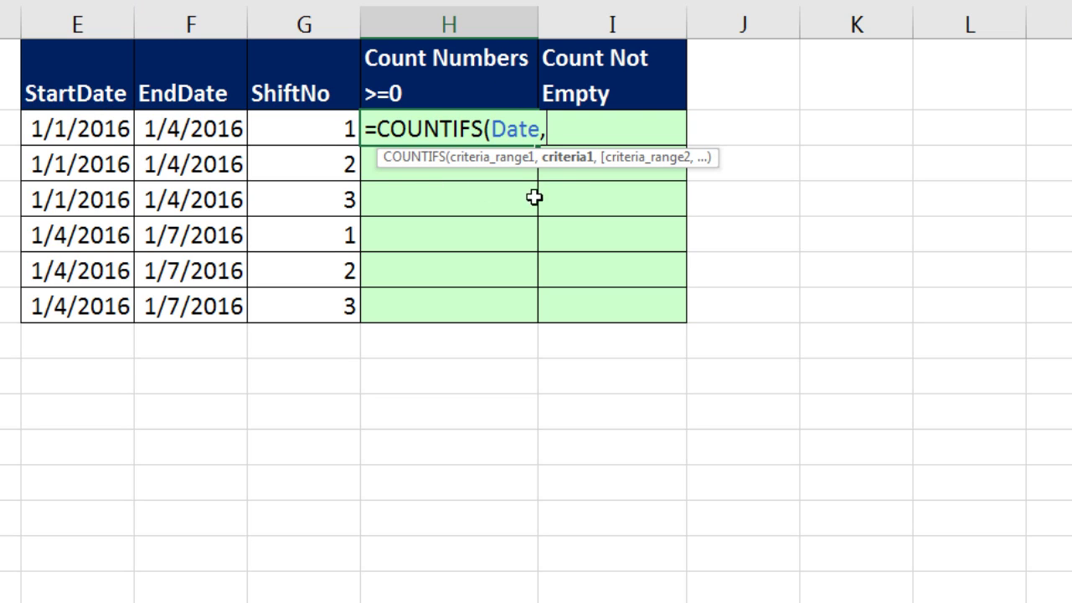
text(">=)
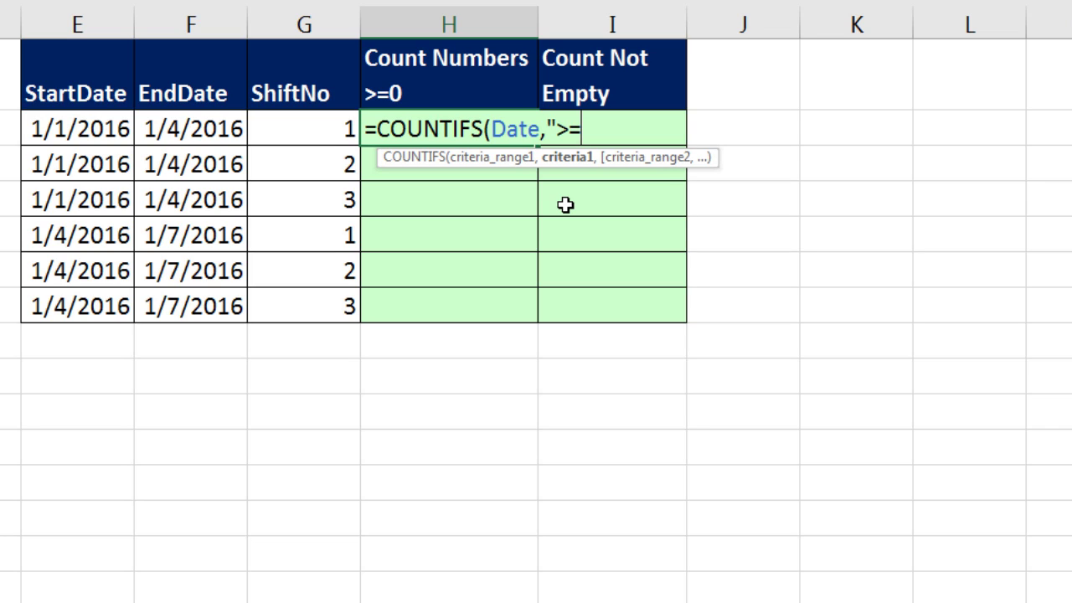
text(")
text(&)
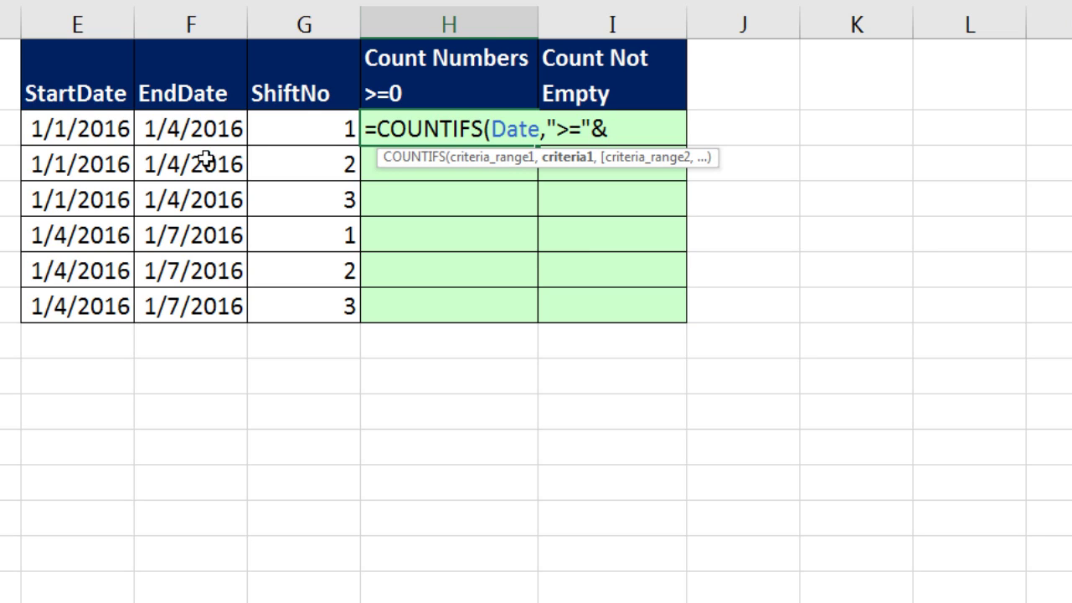
click(83, 128)
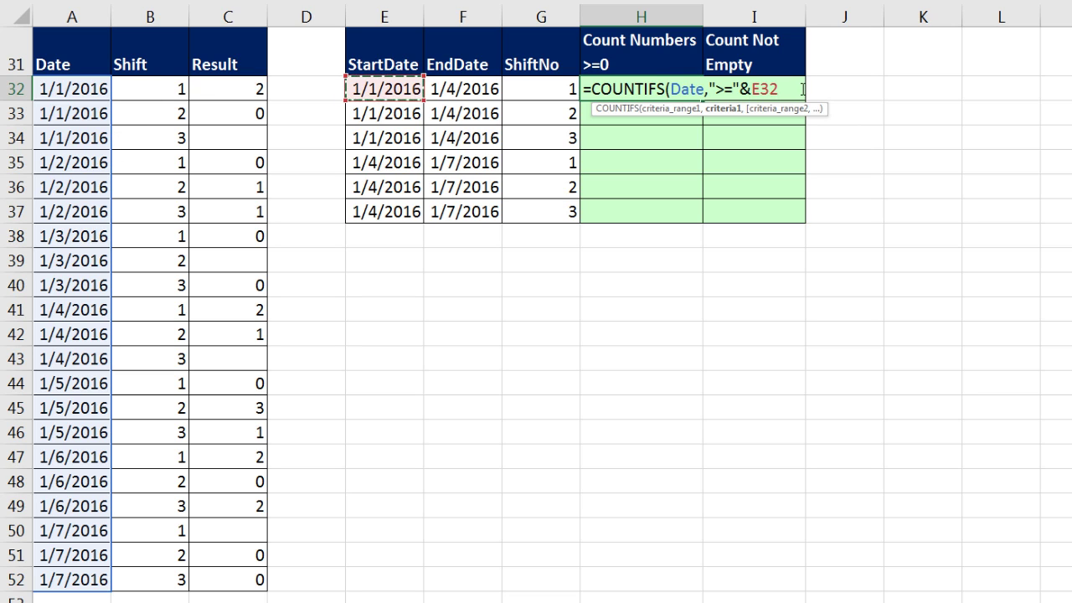
Append Date,"<="&F32 as the end-date bound, then B32:B52 as the Shift criteria range.
text(,)
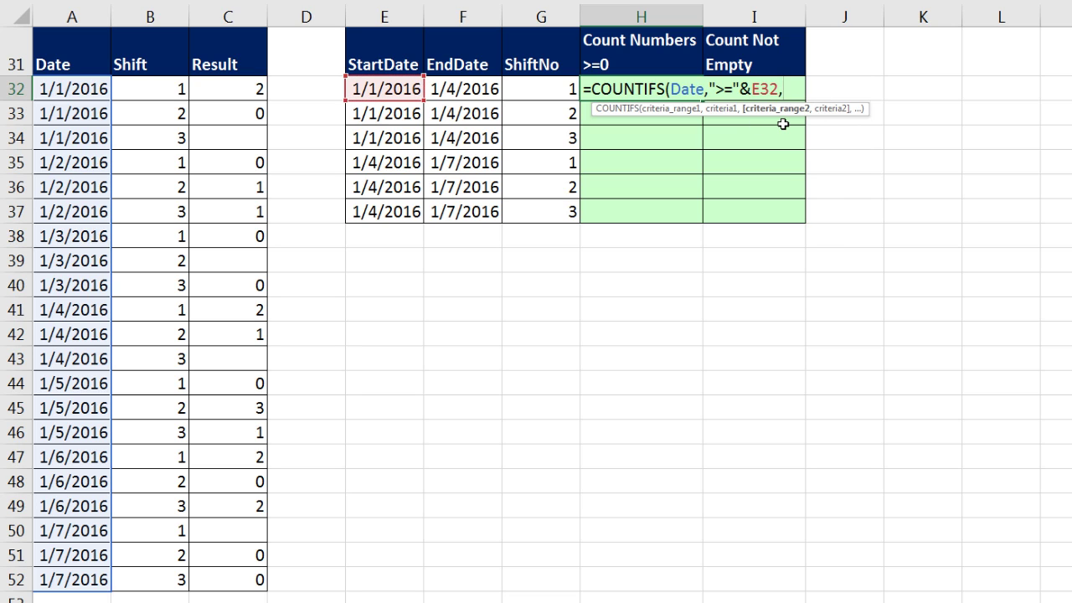
text(Da)
key(Tab)
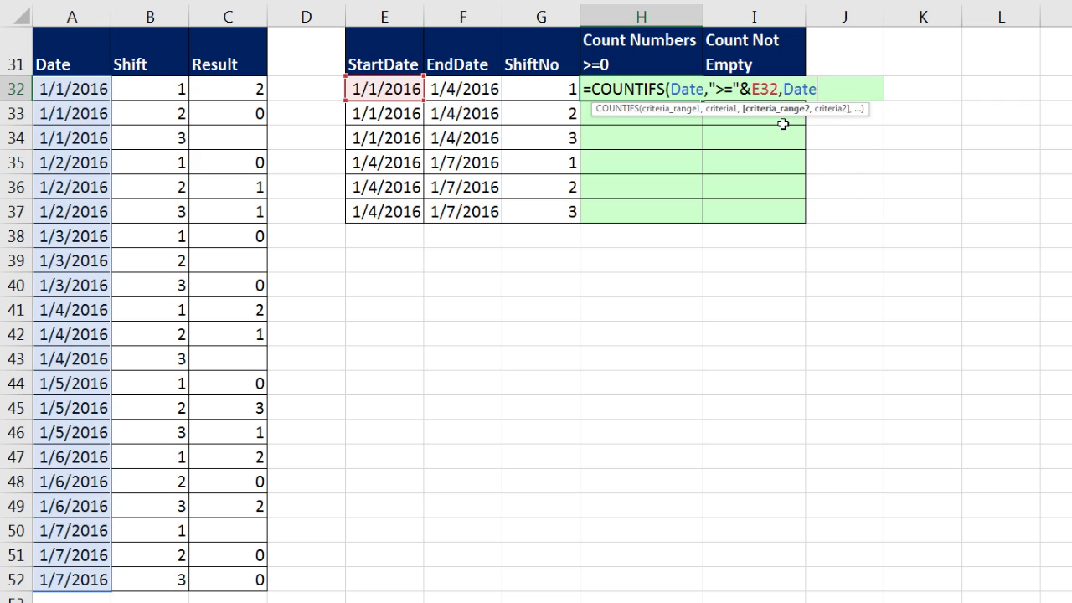
text(,"<=)
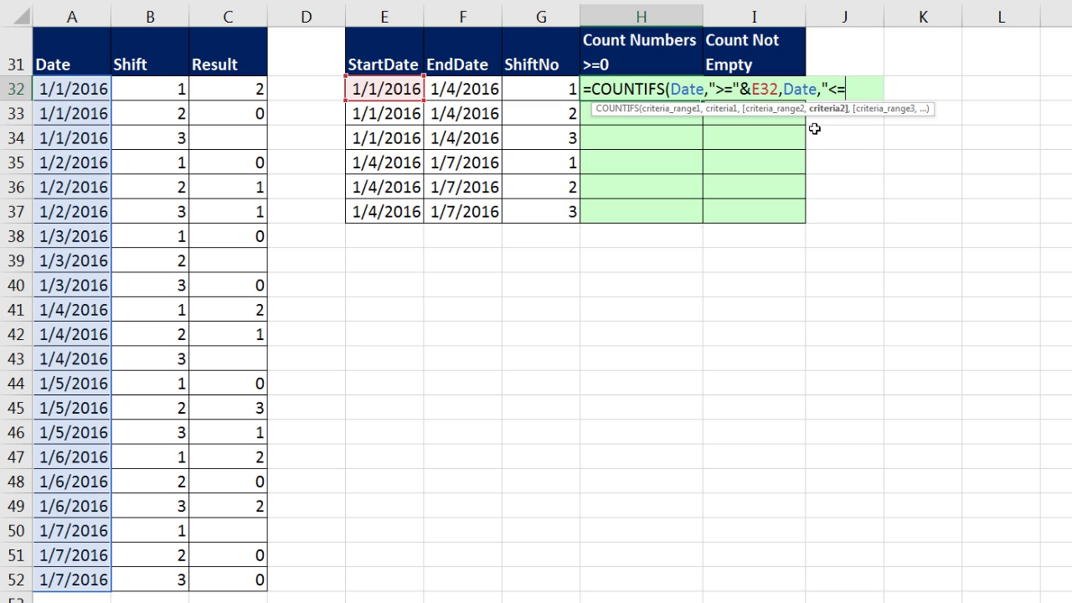
text("&)
click(476, 88)
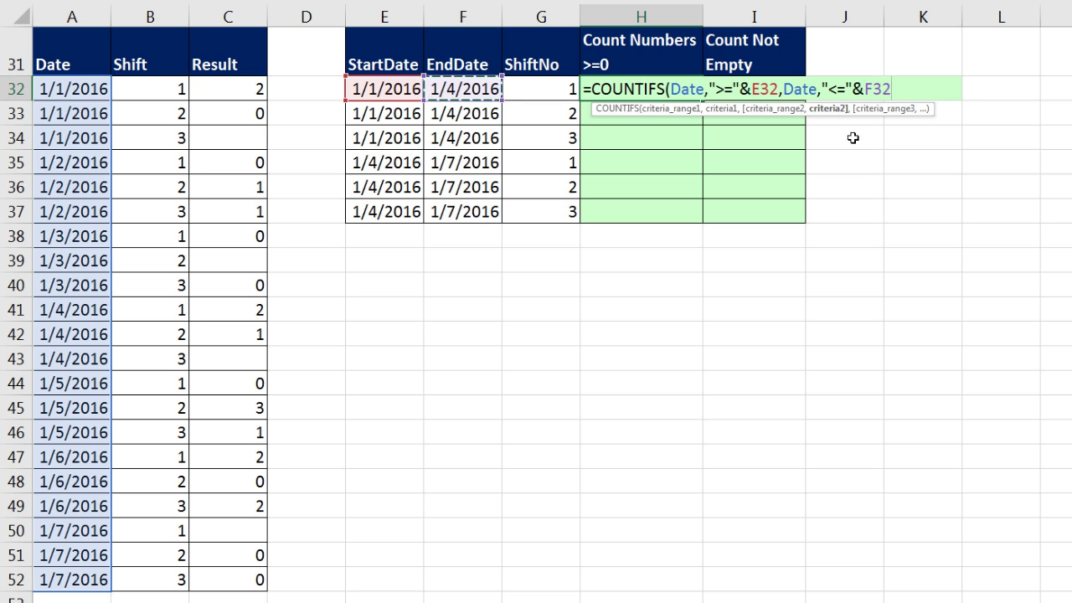
text(,)
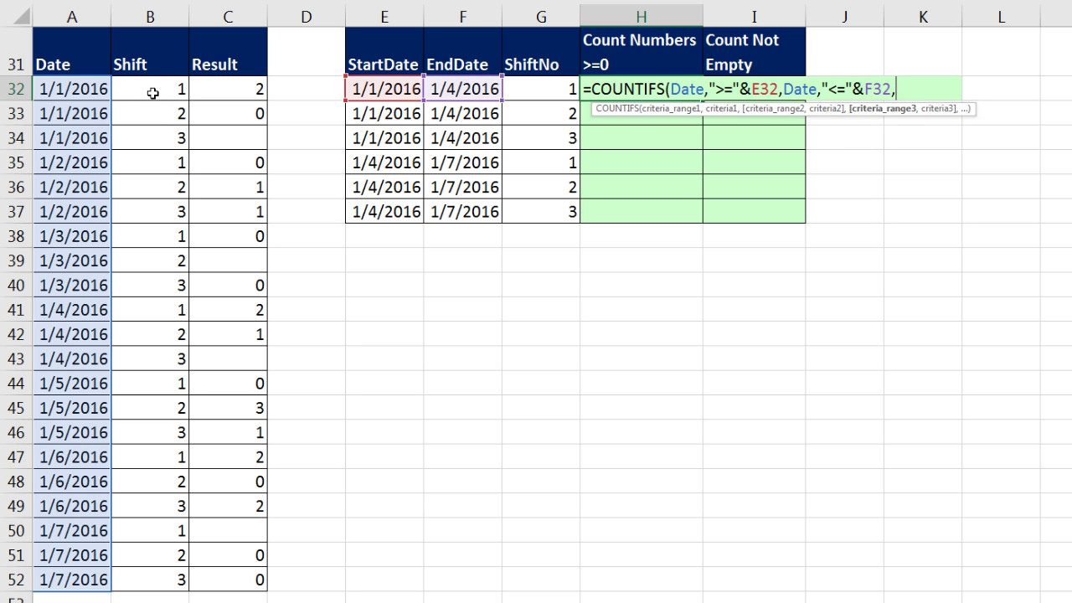
drag(152, 90, 159, 579)
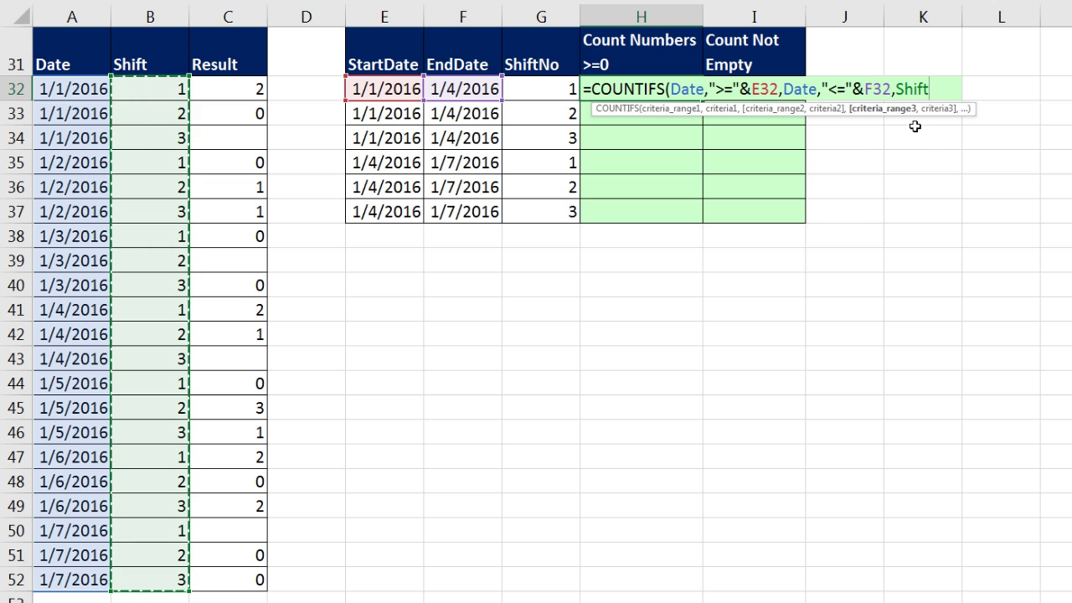
Add G32 as the shift criterion and column C as the Result criteria range.
text(,)
click(563, 89)
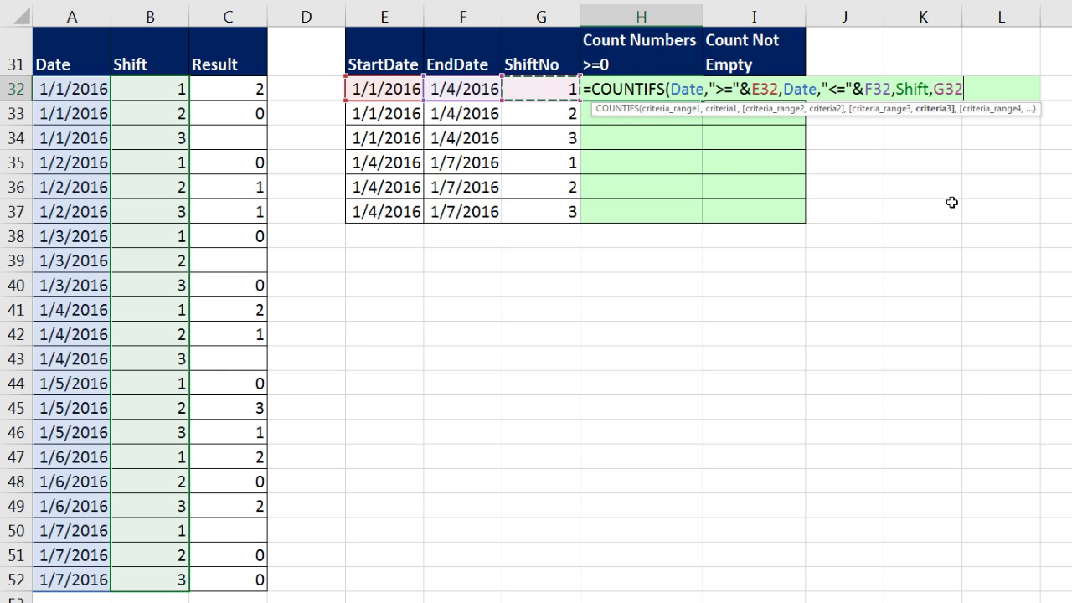
text(,)
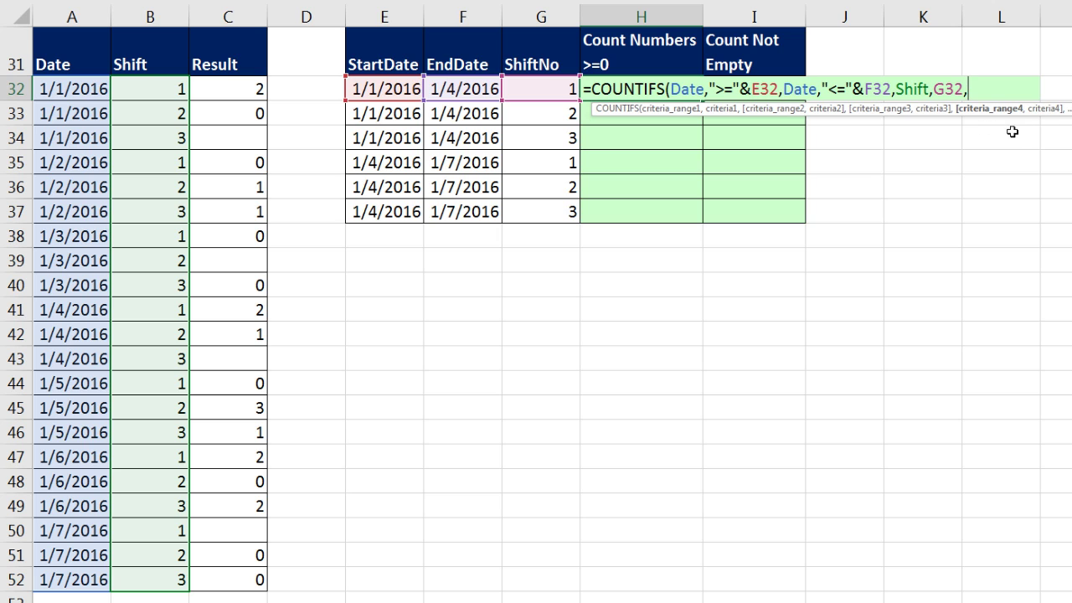
drag(243, 88, 236, 580)
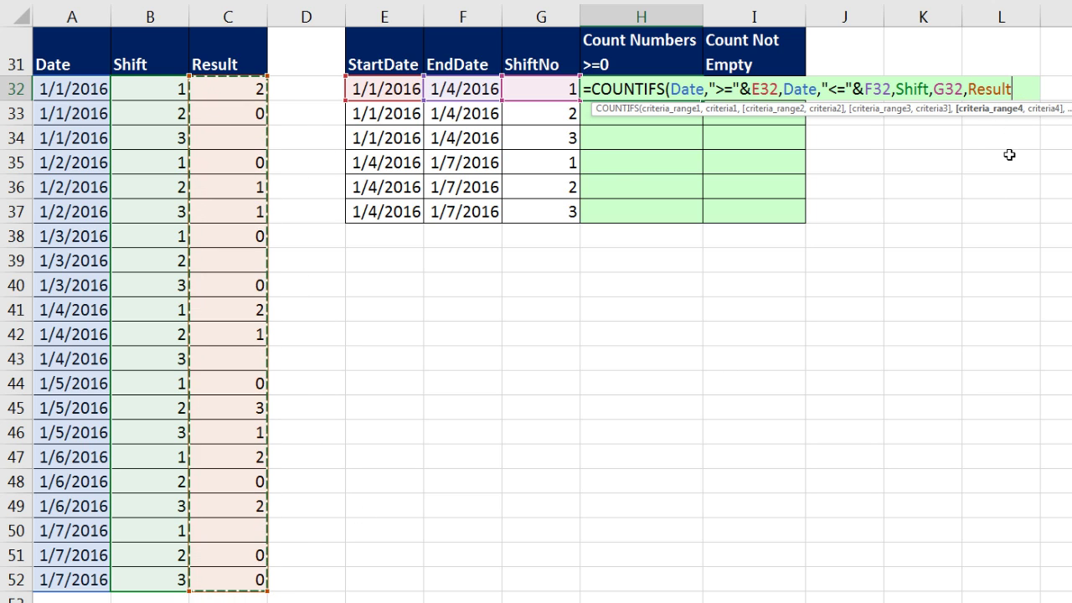
text(,)
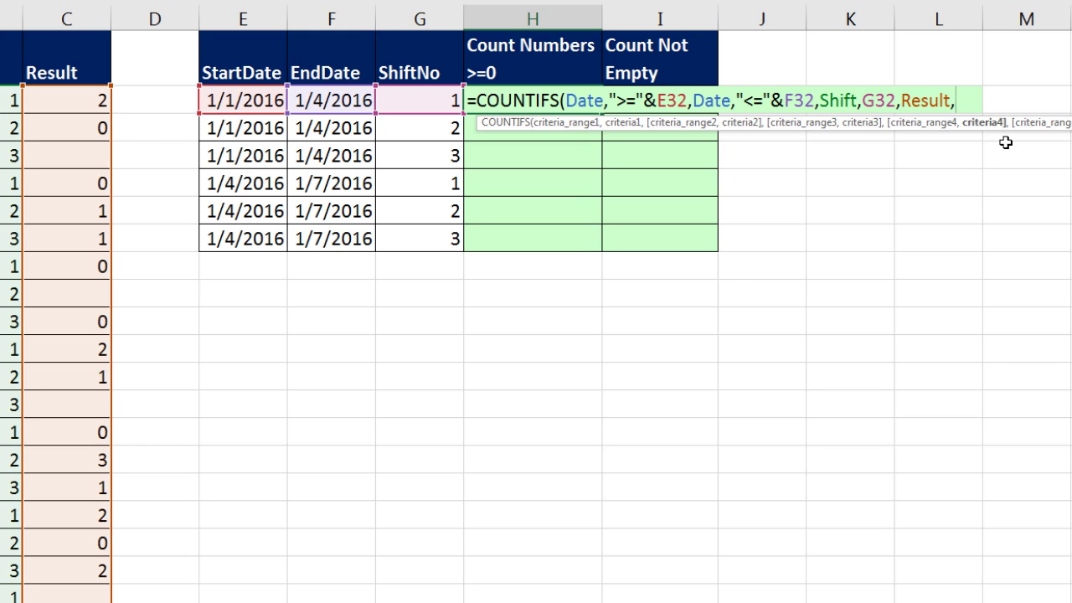
Close the formula with a ">=0" Result criterion and commit it, returning 4.
text(">=)
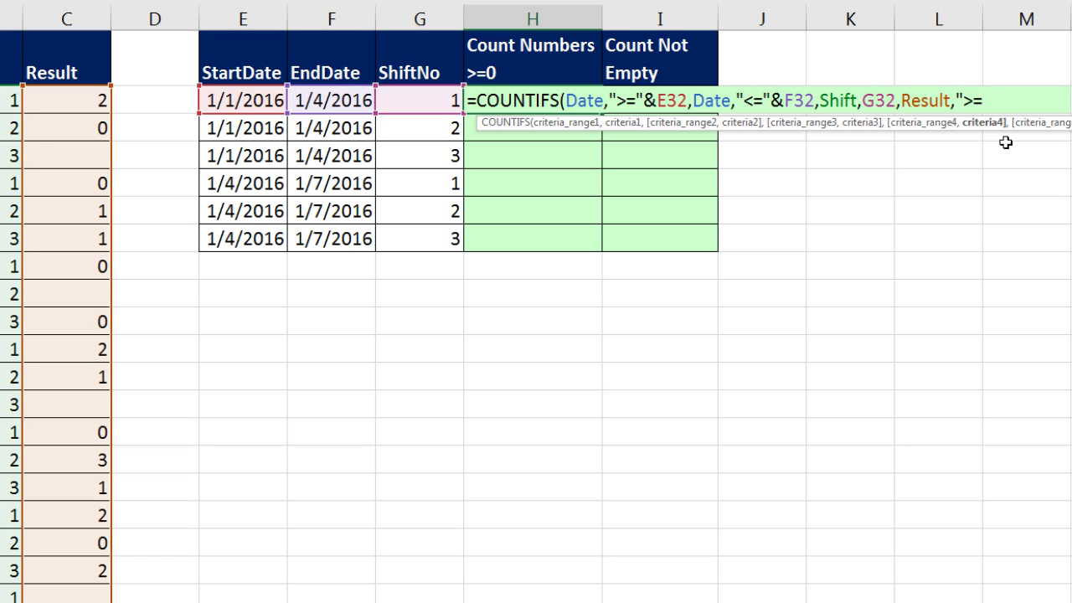
text(0")
drag(988, 100, 995, 102)
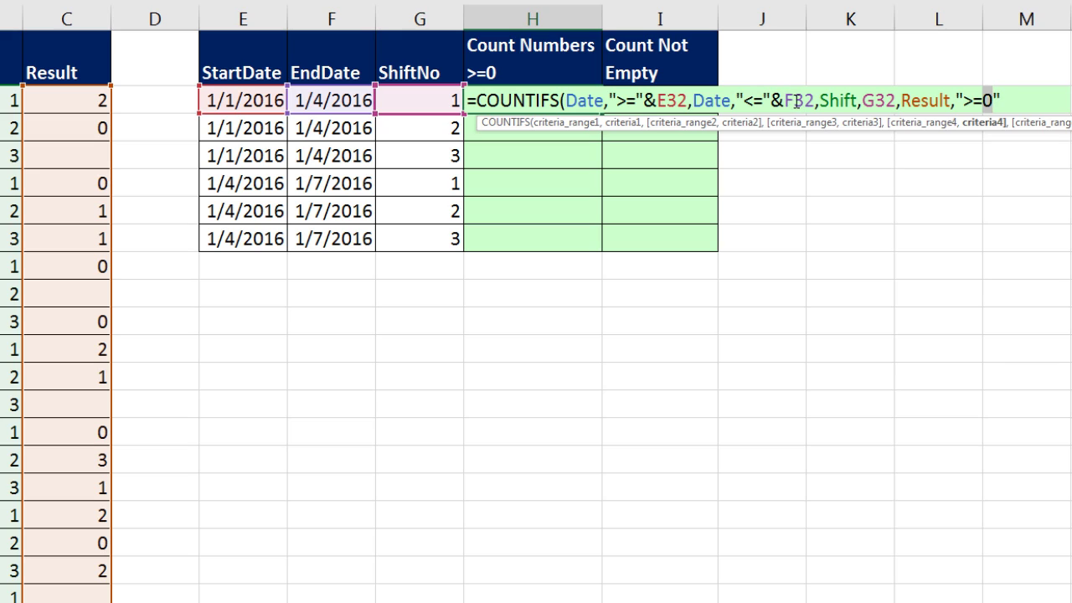
click(1032, 103)
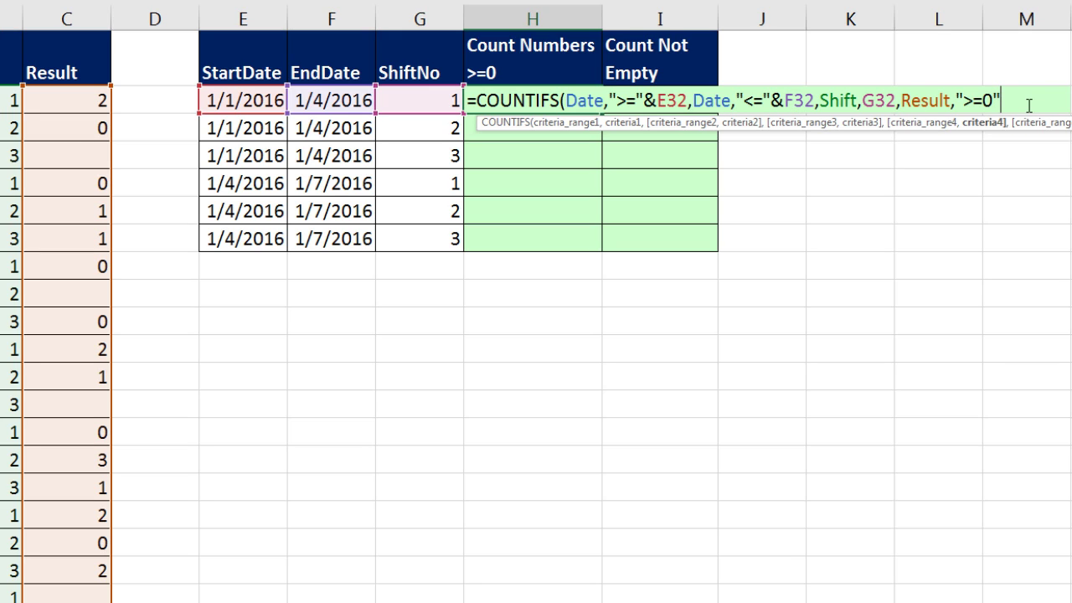
text())
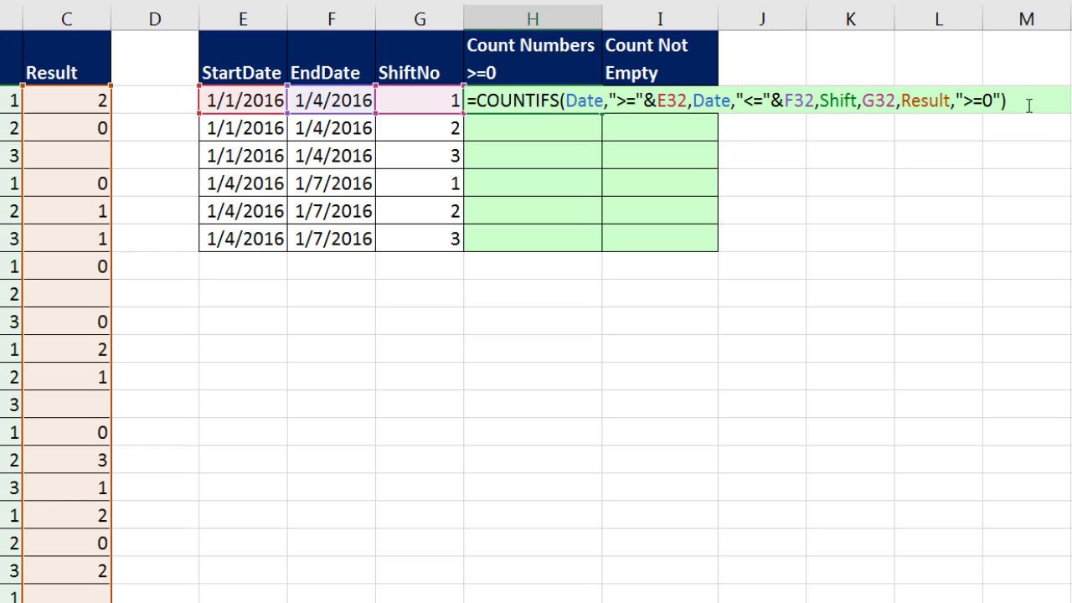
key(ctrl+Return)
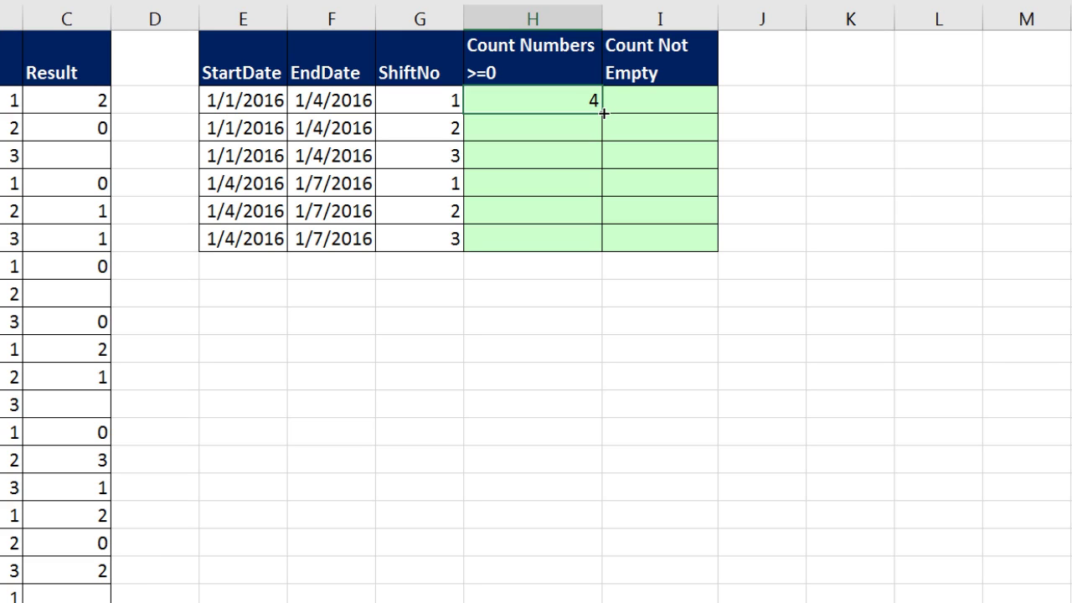
Fill the H32 formula down to H37 and check H37's copied references.
double_click(603, 113)
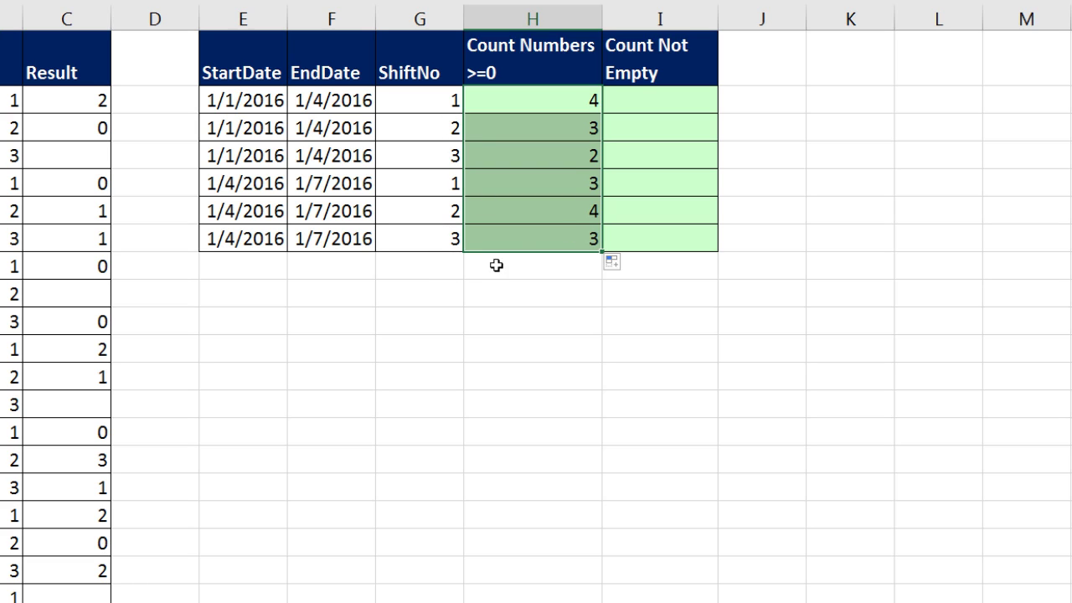
click(547, 238)
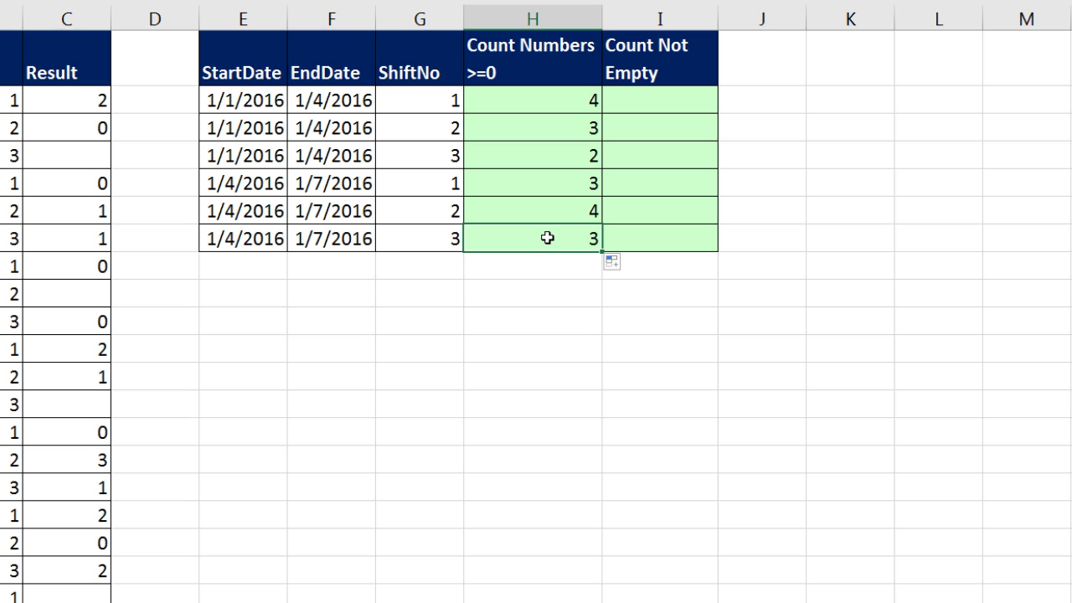
key(F2)
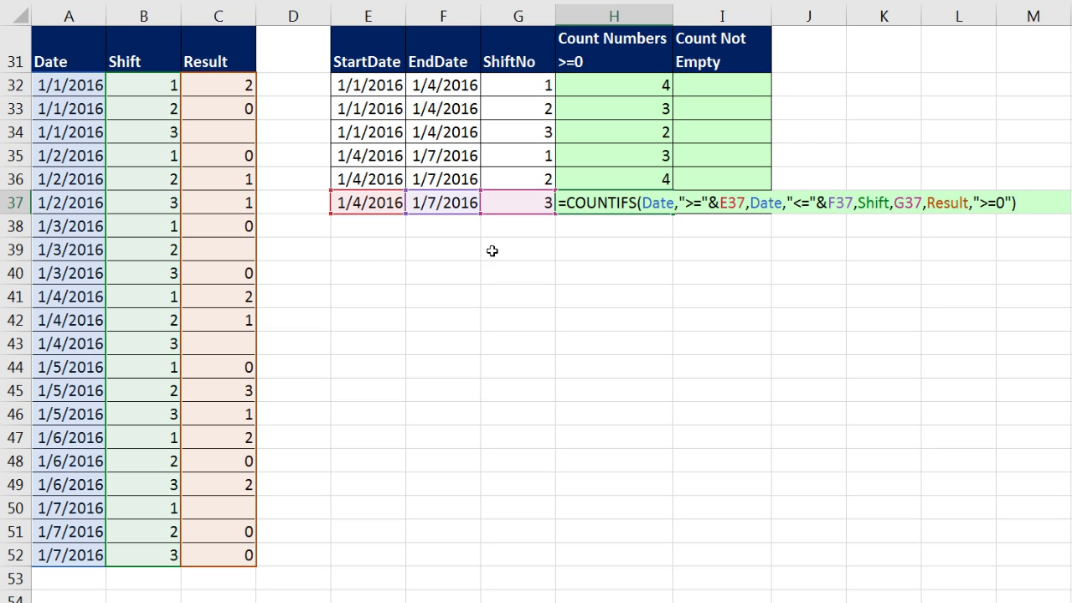
Commit H37, check the first date range's records against the counts, and reopen H32's formula.
key(ctrl+Return)
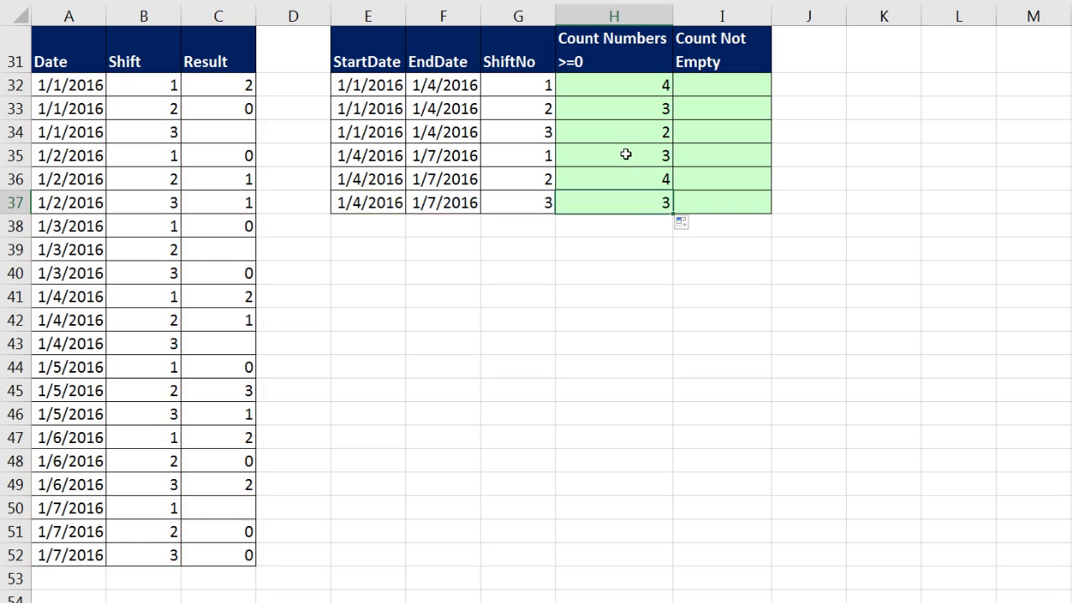
click(621, 87)
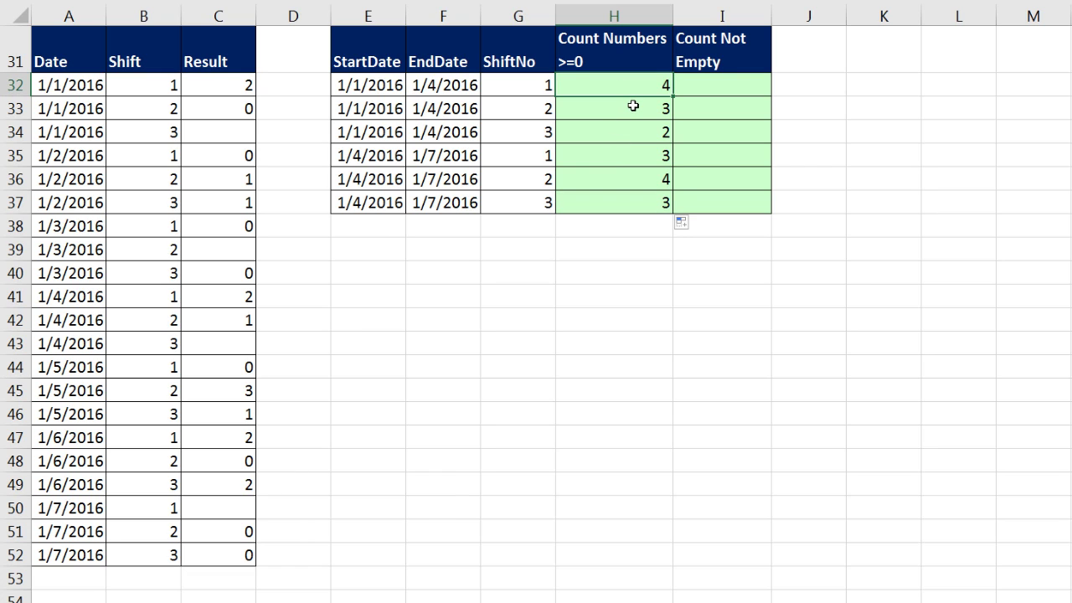
click(629, 106)
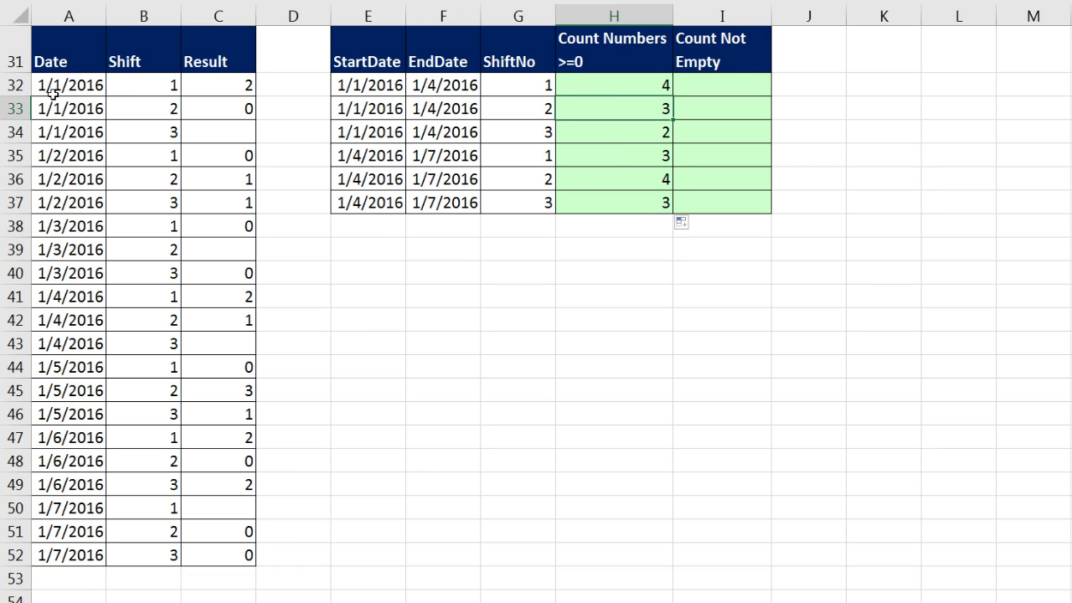
mouse_move(53, 84)
mouse_down()
mouse_move(243, 136)
mouse_move(235, 342)
mouse_up()
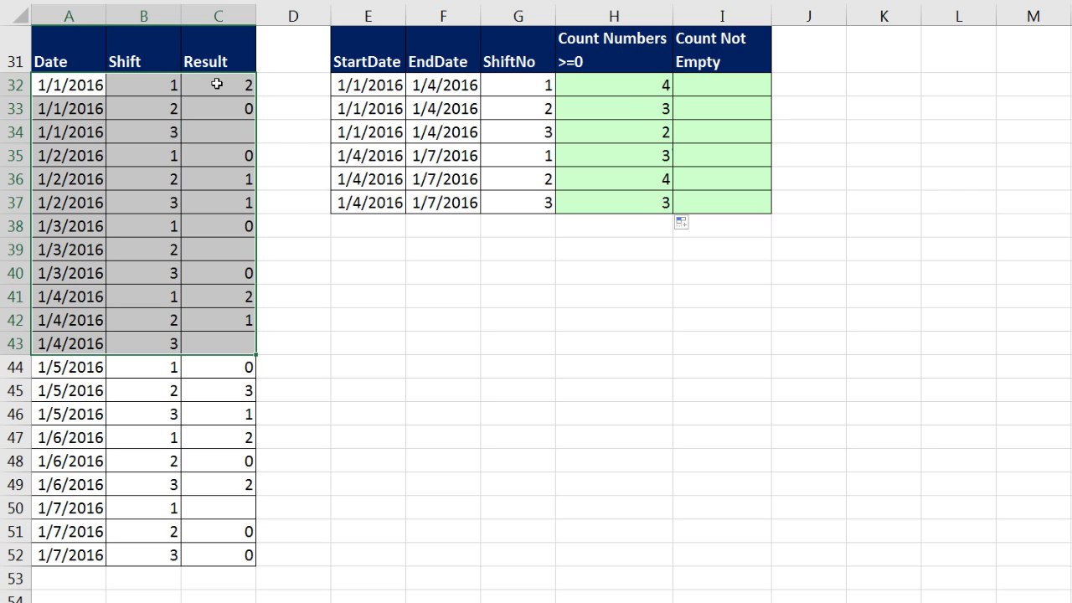
click(606, 90)
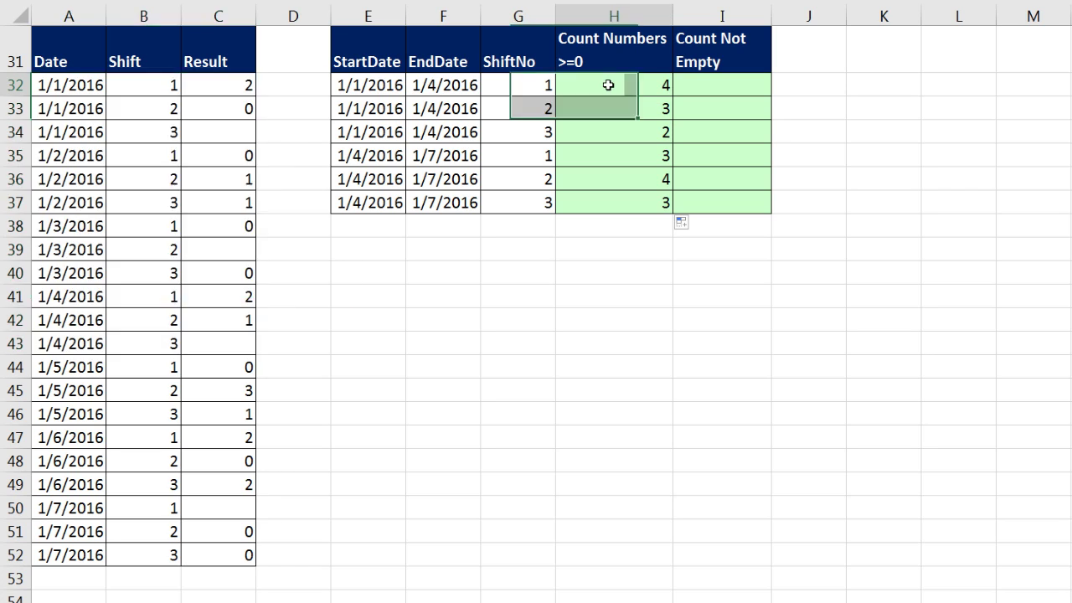
key(F2)
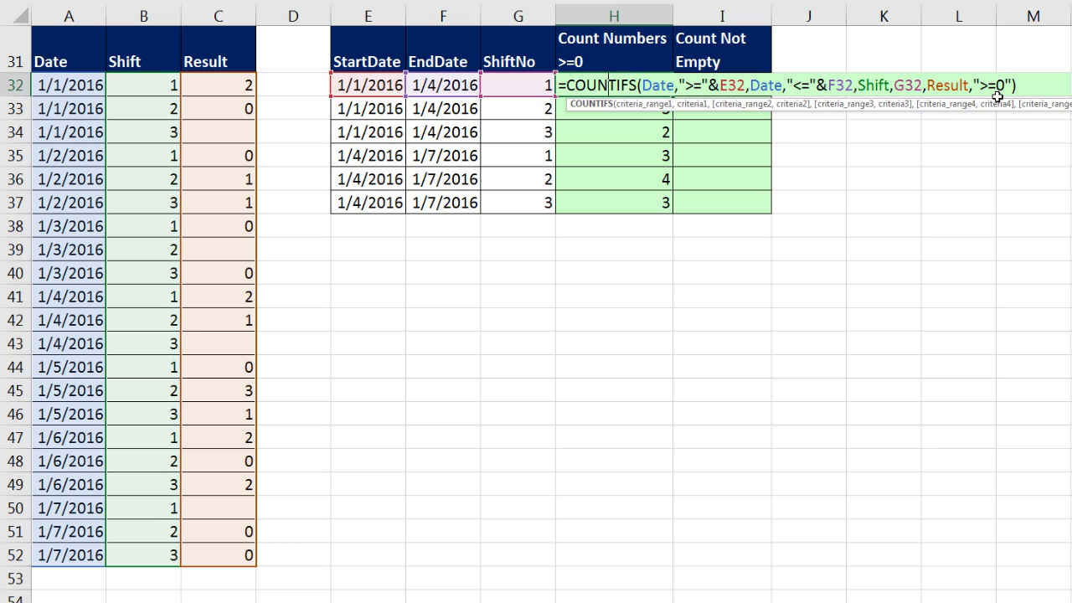
Copy the full COUNTIFS formula text from H32 without changing it.
key(ctrl+Return)
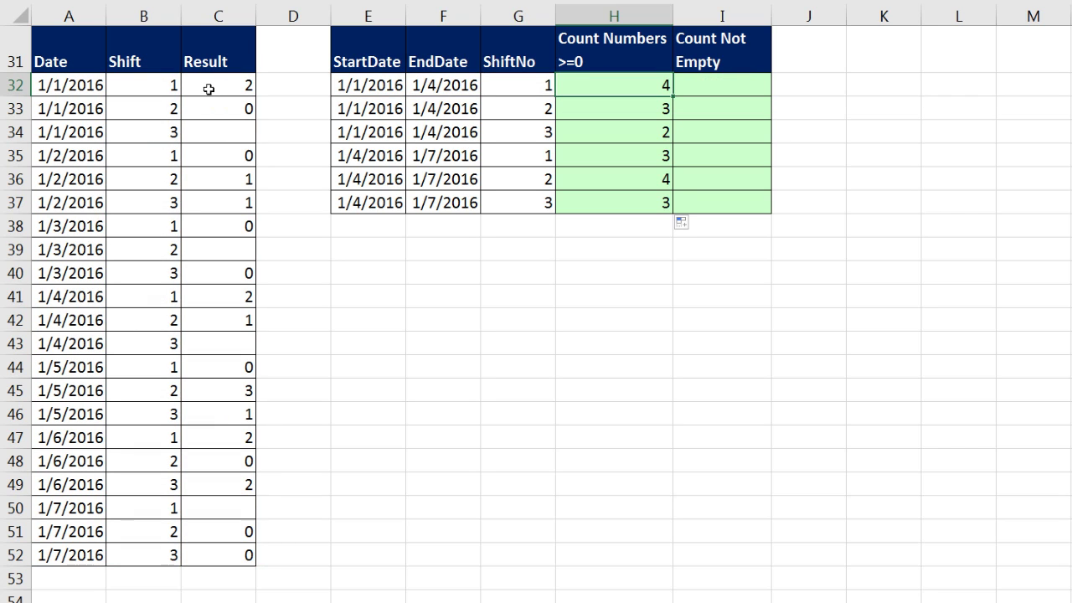
double_click(641, 83)
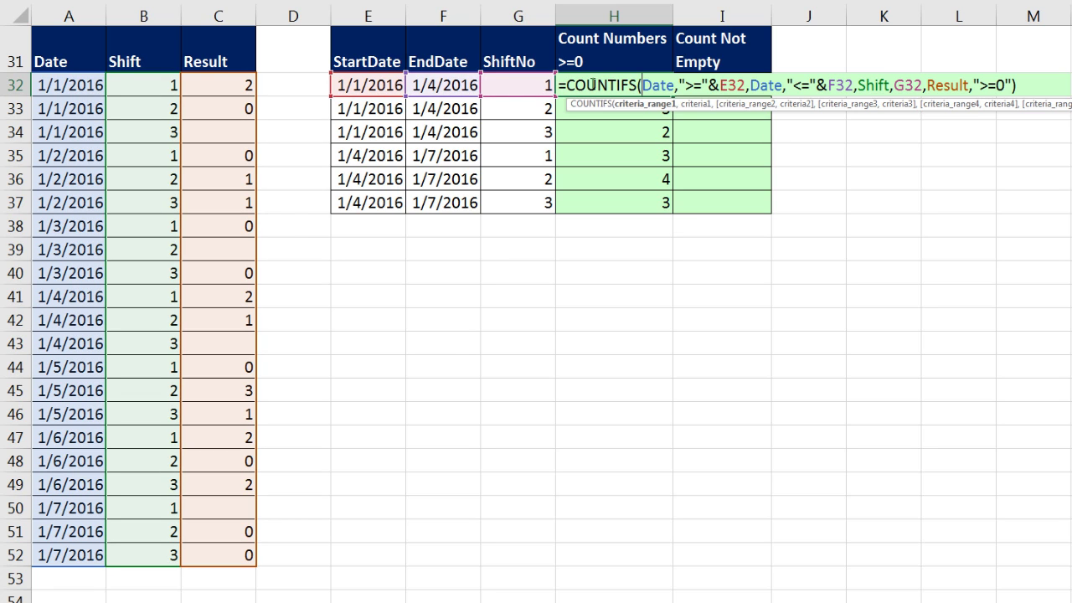
drag(557, 85, 820, 112)
key(ctrl+c)
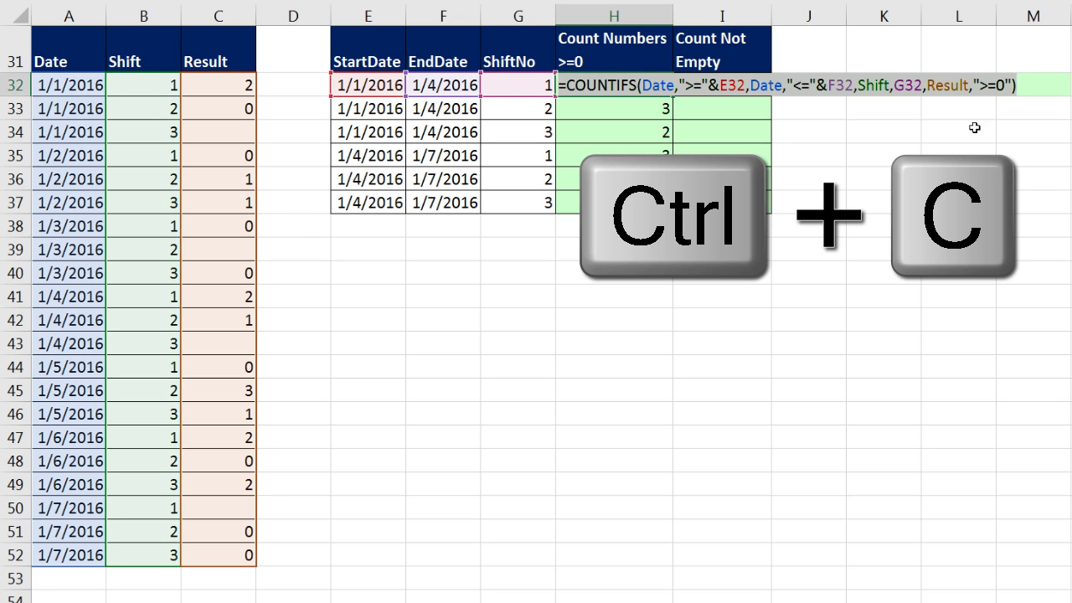
key(Escape)
Paste the formula into I32 with "<>" replacing ">=0" as the Result criterion, returning 4.
click(723, 82)
key(F2)
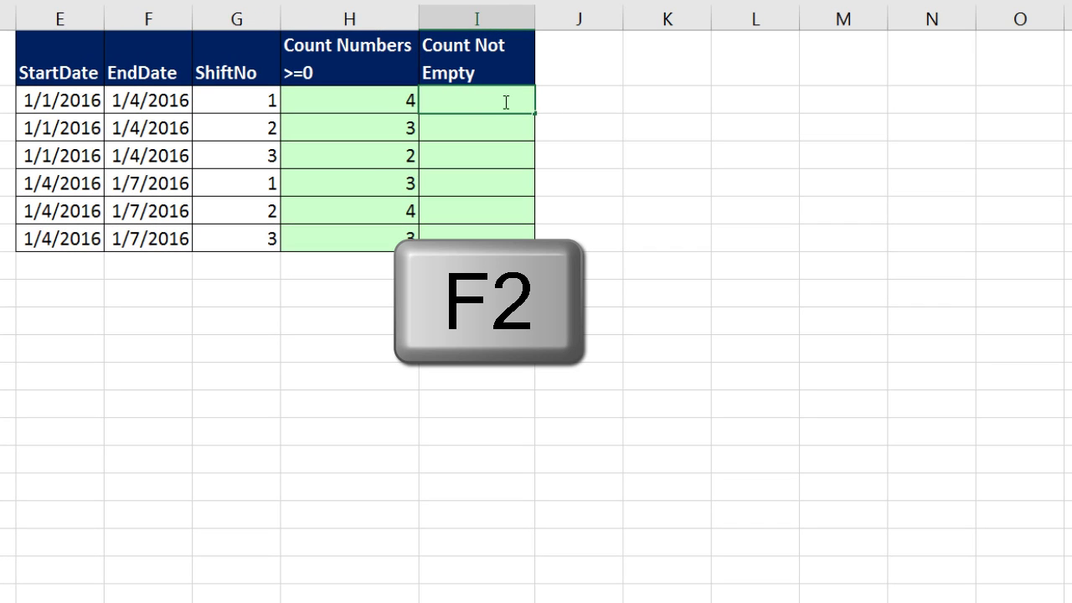
key(ctrl+v)
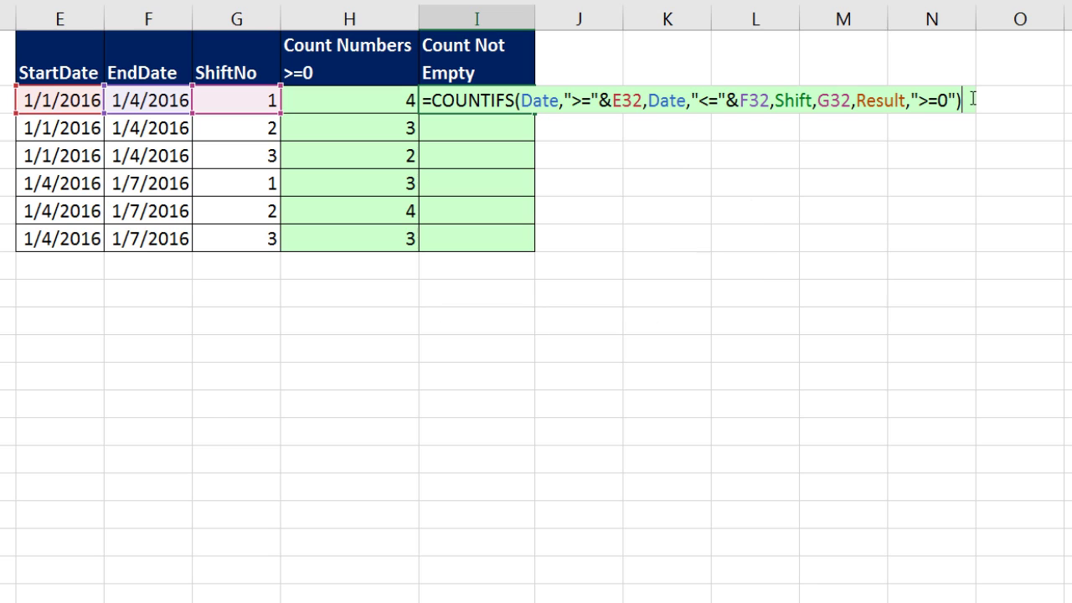
key(BackSpace)
key(BackSpace)
key(BackSpace)
key(BackSpace)
key(BackSpace)
key(BackSpace)
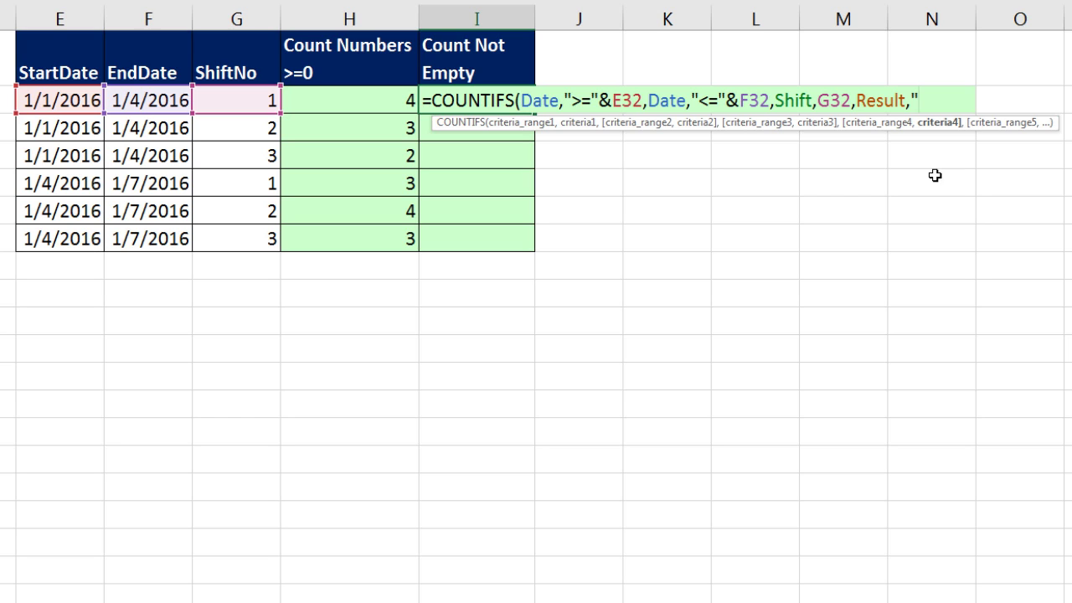
text(<>)
key(Left)
key(Left)
key(Left)
key(Right)
key(Right)
key(Right)
text())
key(ctrl+Return)
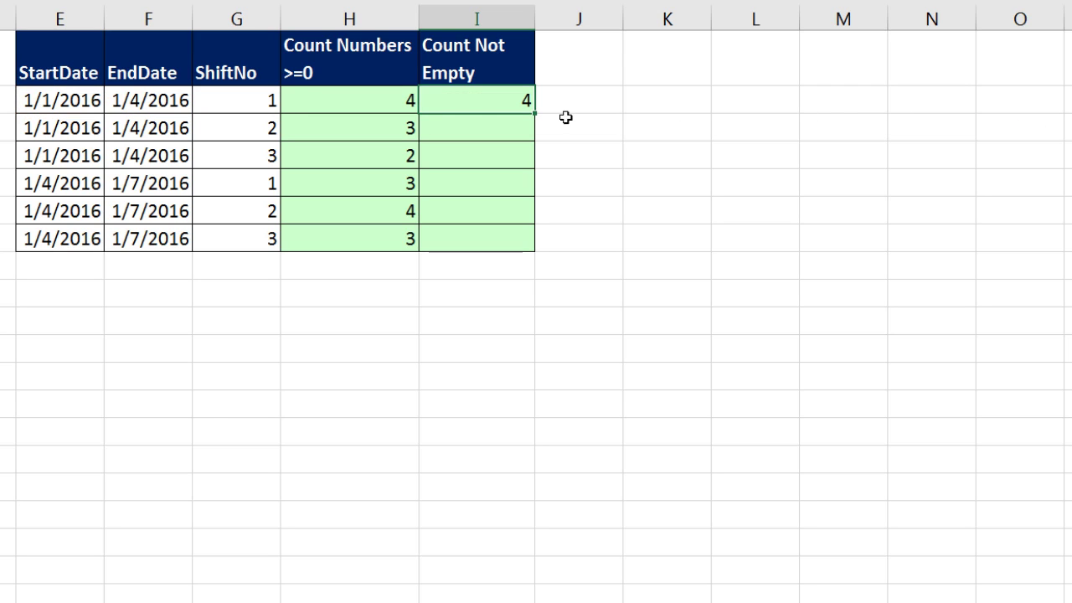
Fill the Count Not Empty formula down to I37, enter 'Two' in C32, and inspect H32's formula.
double_click(534, 112)
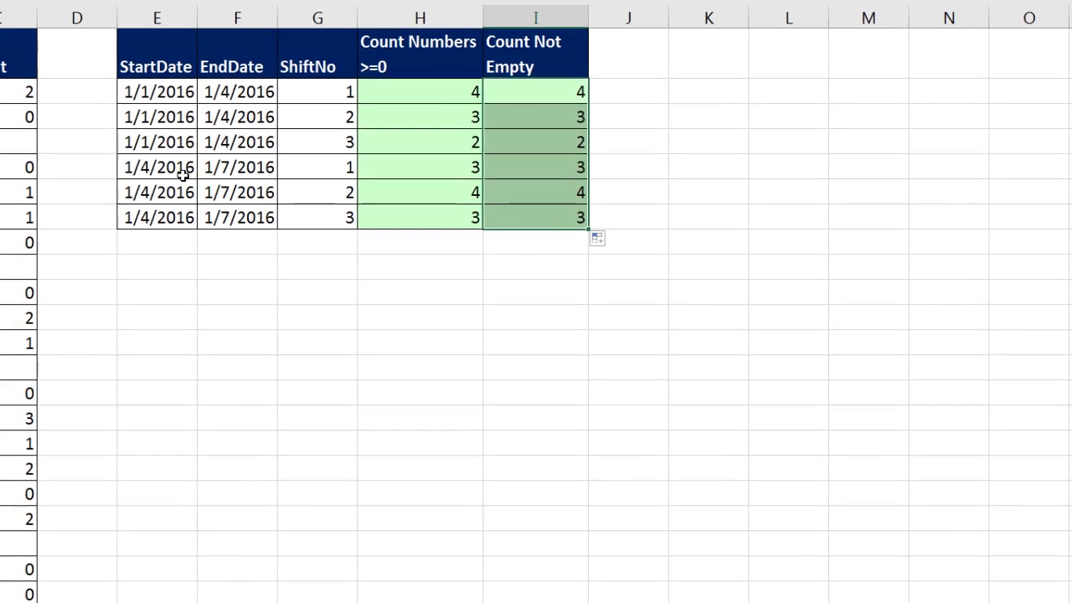
click(138, 76)
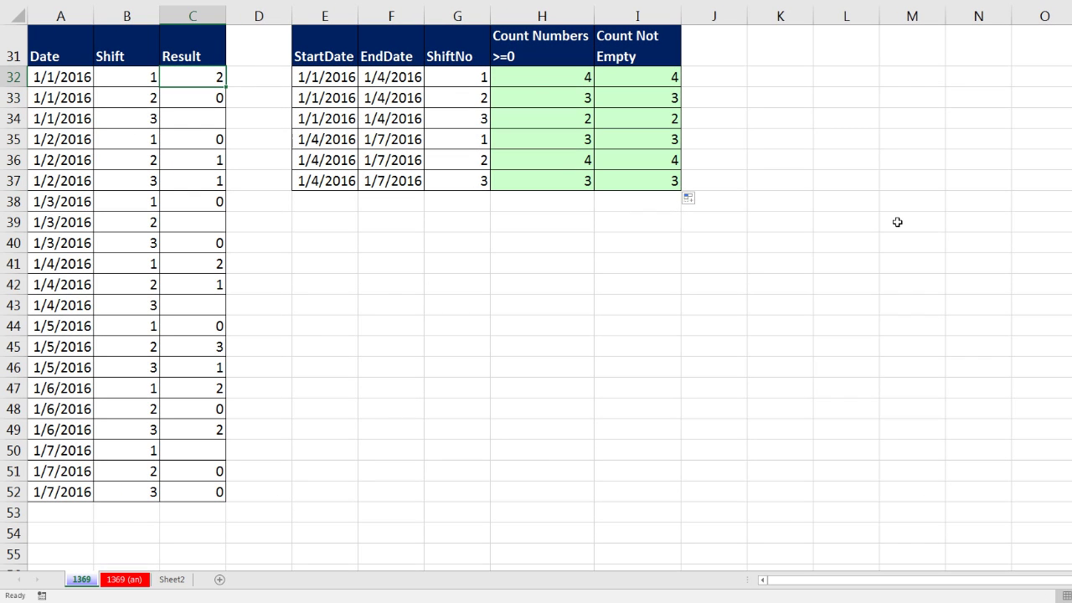
text(Two)
key(ctrl+Return)
double_click(564, 74)
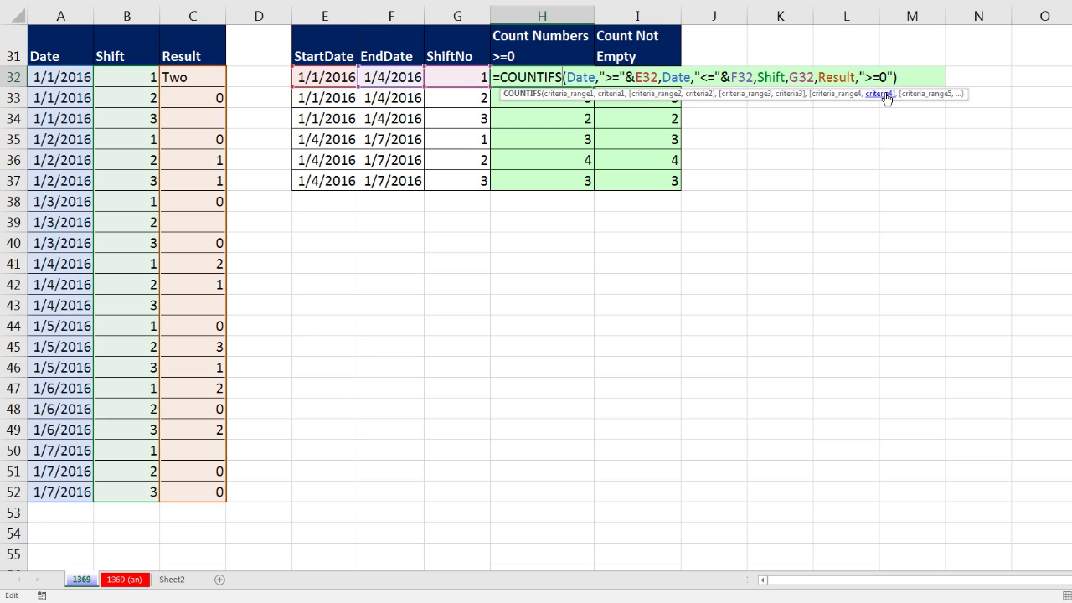
key(Escape)
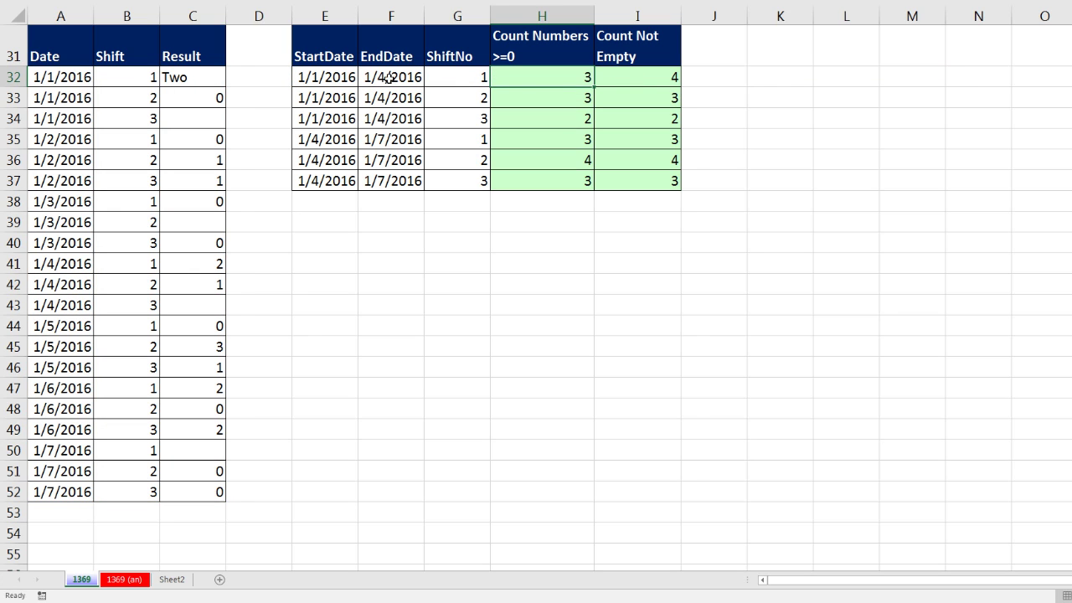
Change C32's result to -1 and check H32's formula, which now counts 3.
click(204, 80)
text(-1)
key(ctrl+Return)
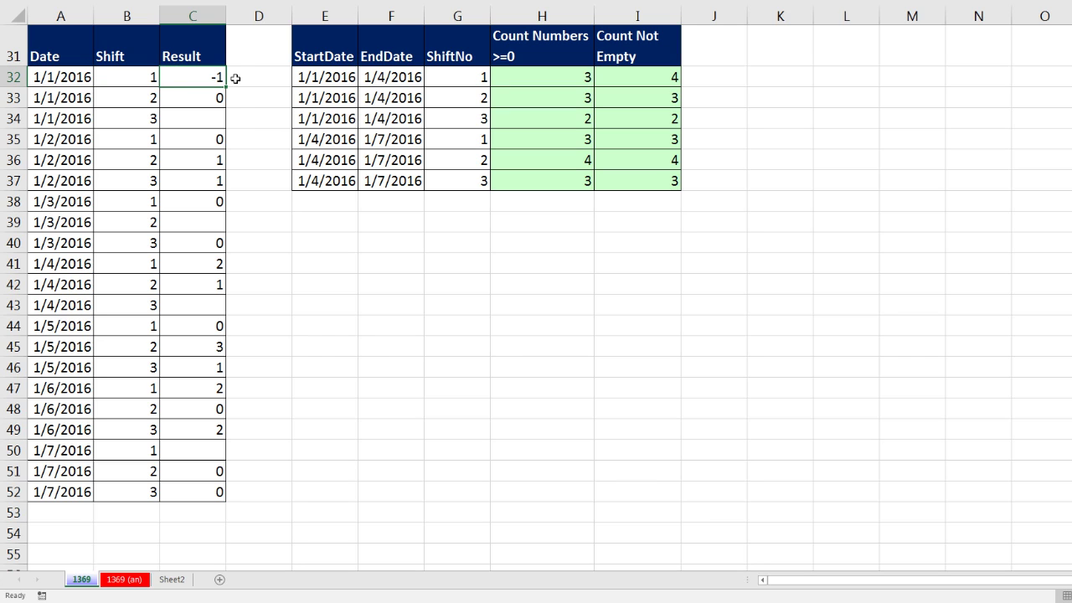
click(572, 83)
key(F2)
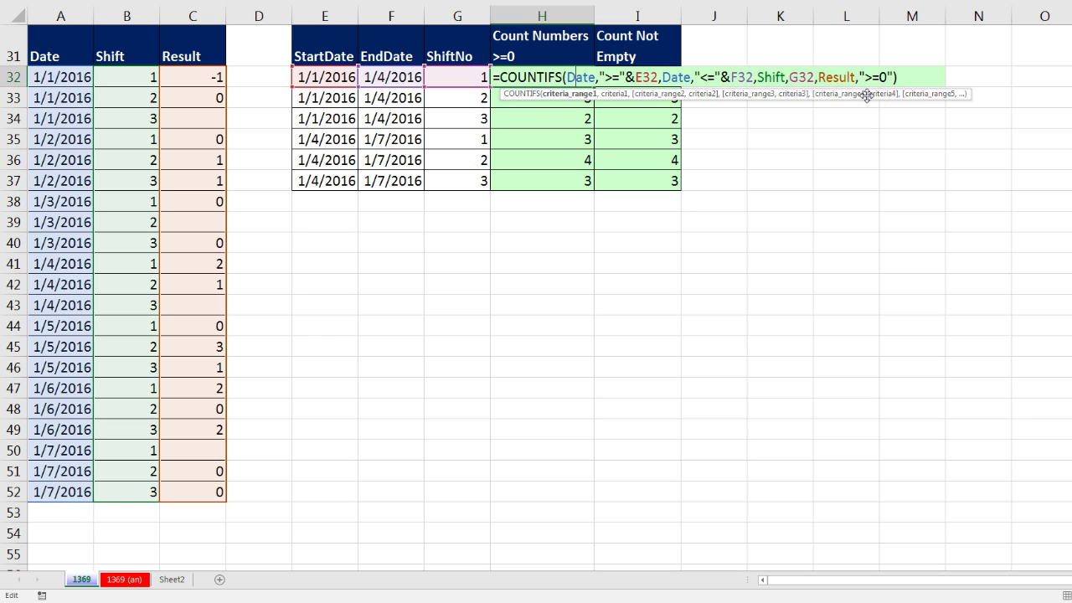
key(Escape)
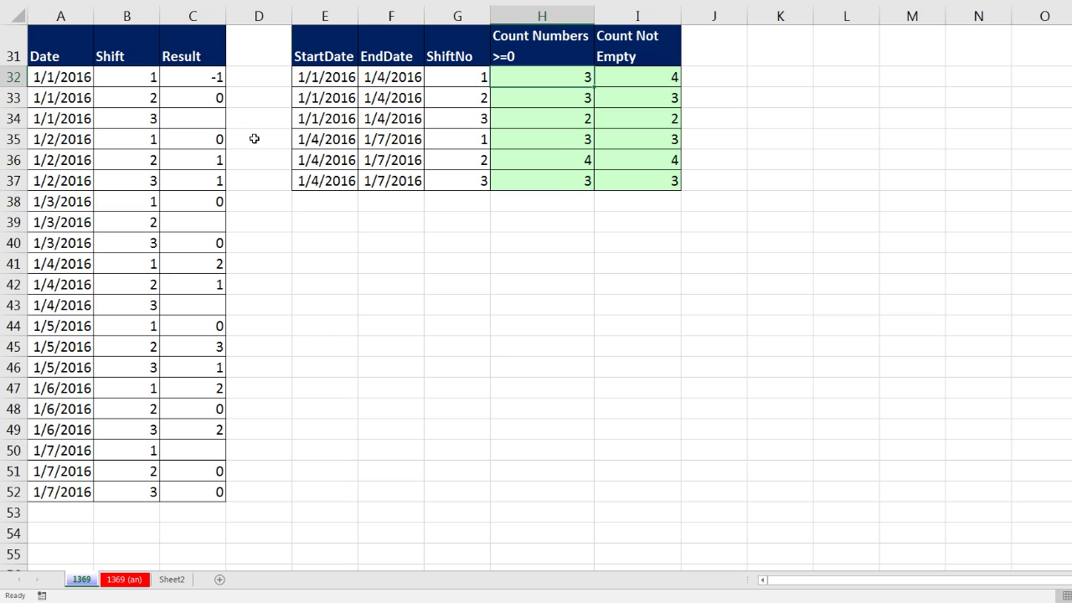
Undo the -1 so C32 is 2 and H32 recalculates to 4, then compare I32's criteria.
key(ctrl+z)
key(ctrl+z)
double_click(556, 78)
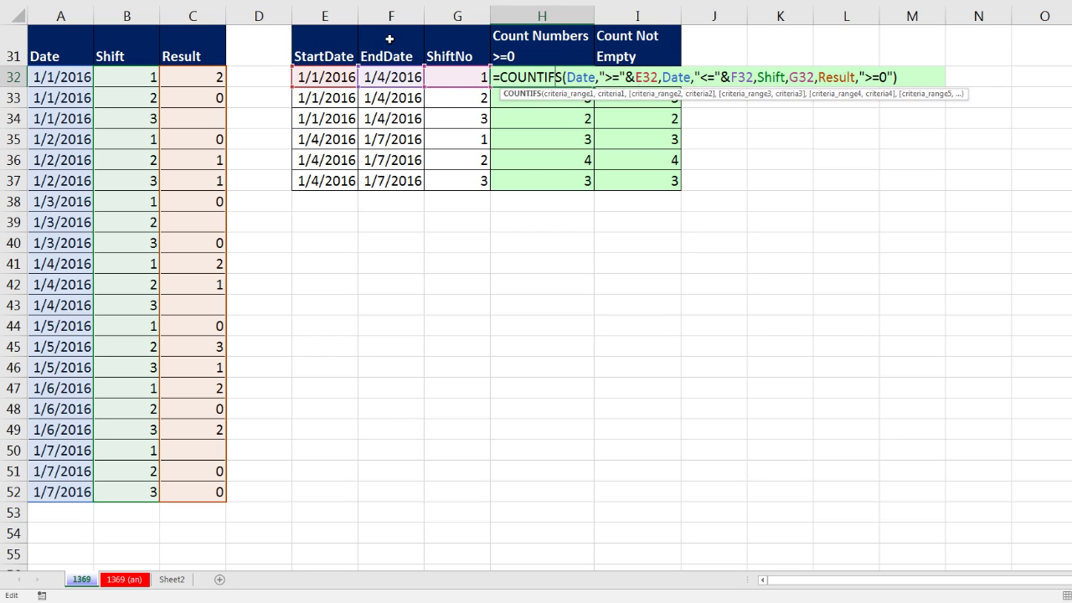
key(ctrl+Return)
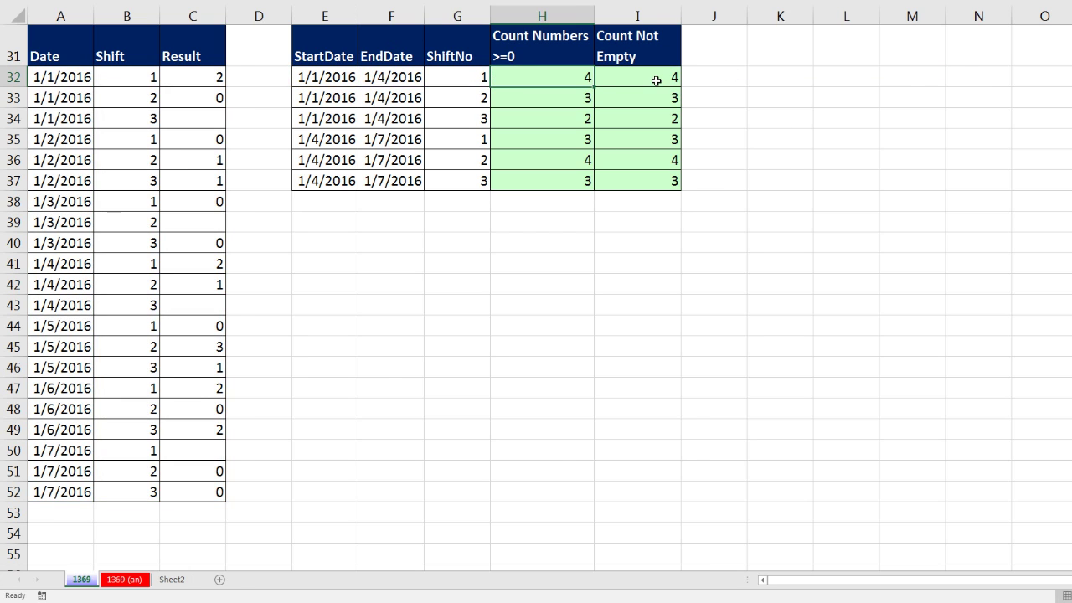
double_click(655, 78)
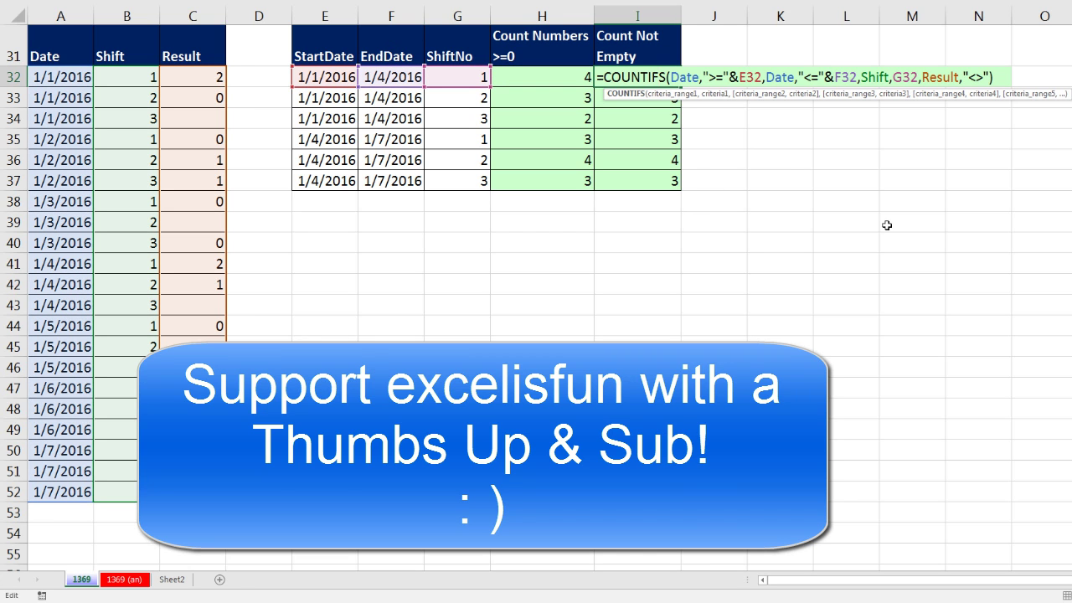